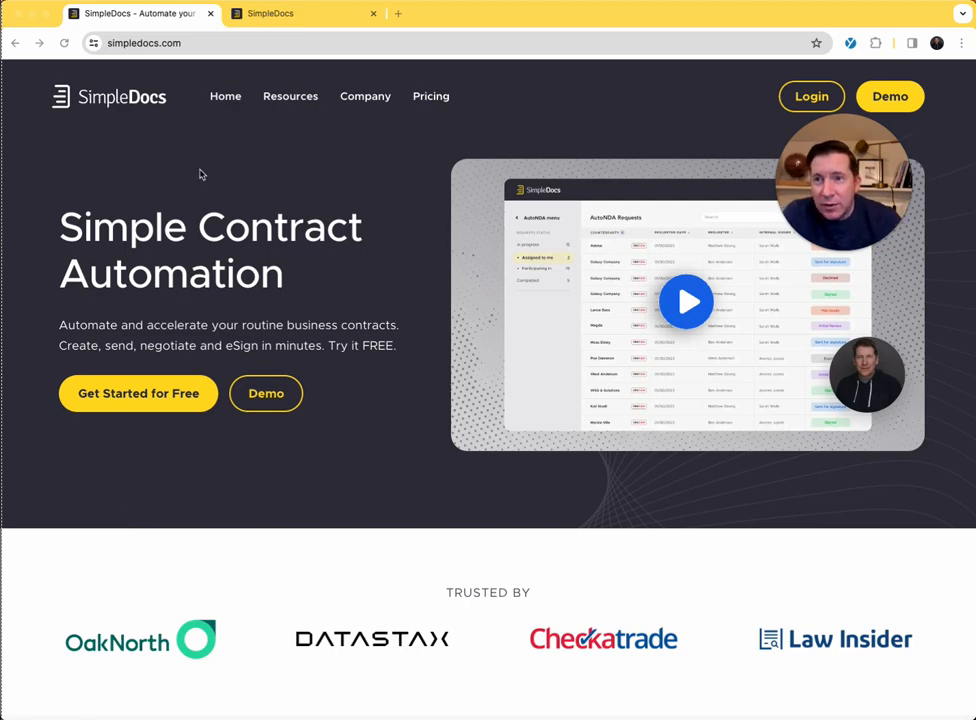
- Open the account creation page for getting started for free with SimpleDocs
left_click(113, 400)
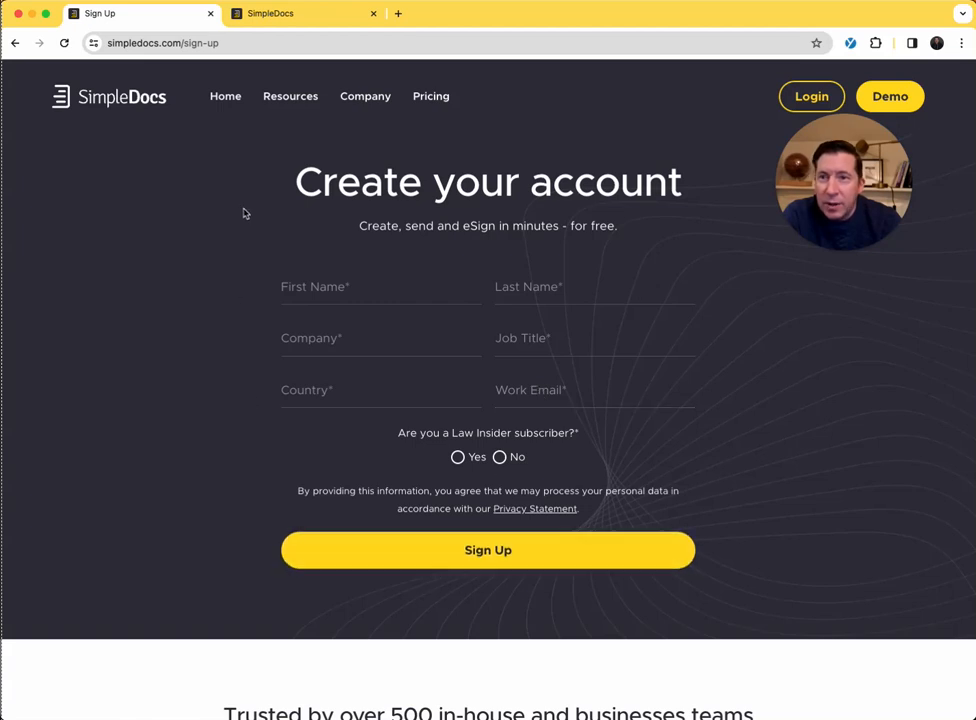
- Copy the SimpleForm link of the published oneCLICK Workflow and open it in a new browser tab
left_click(289, 8)
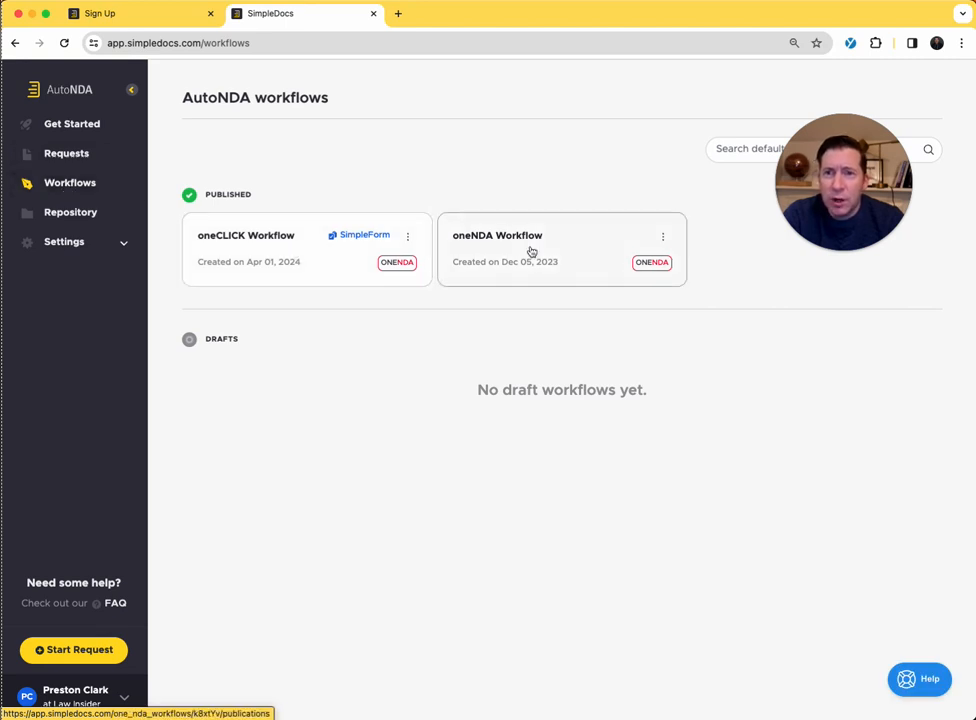
left_click(271, 247)
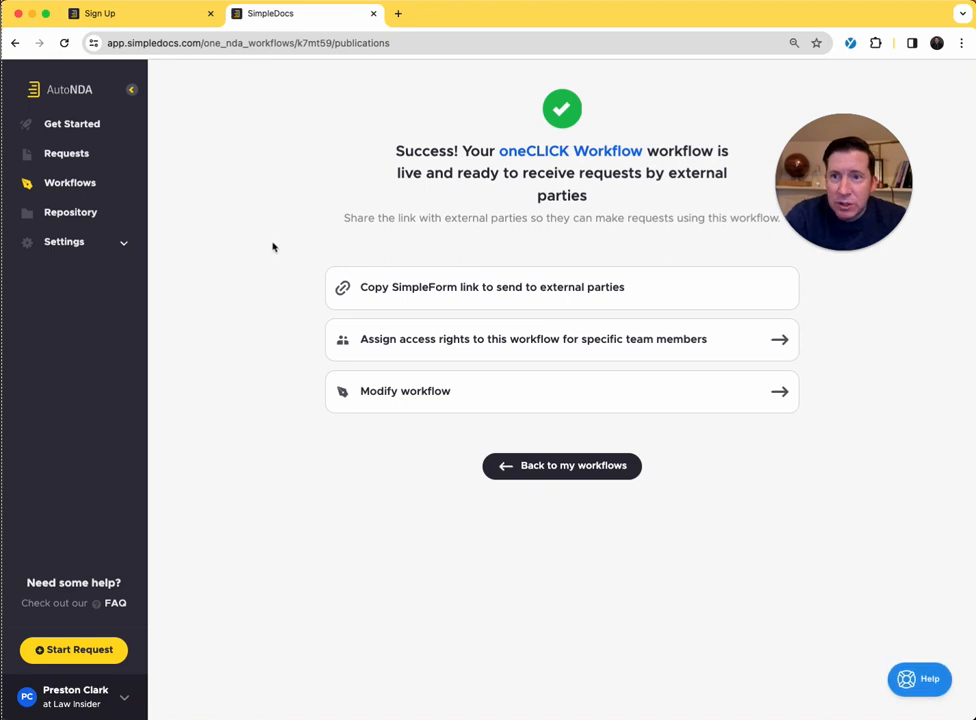
left_click(397, 298)
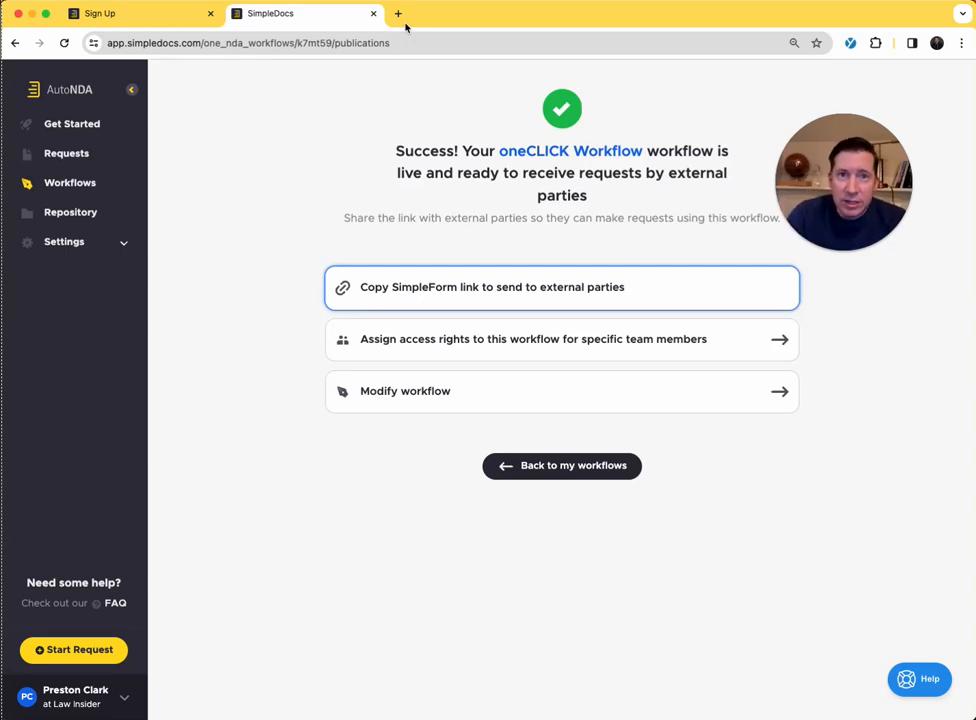
left_click(400, 16)
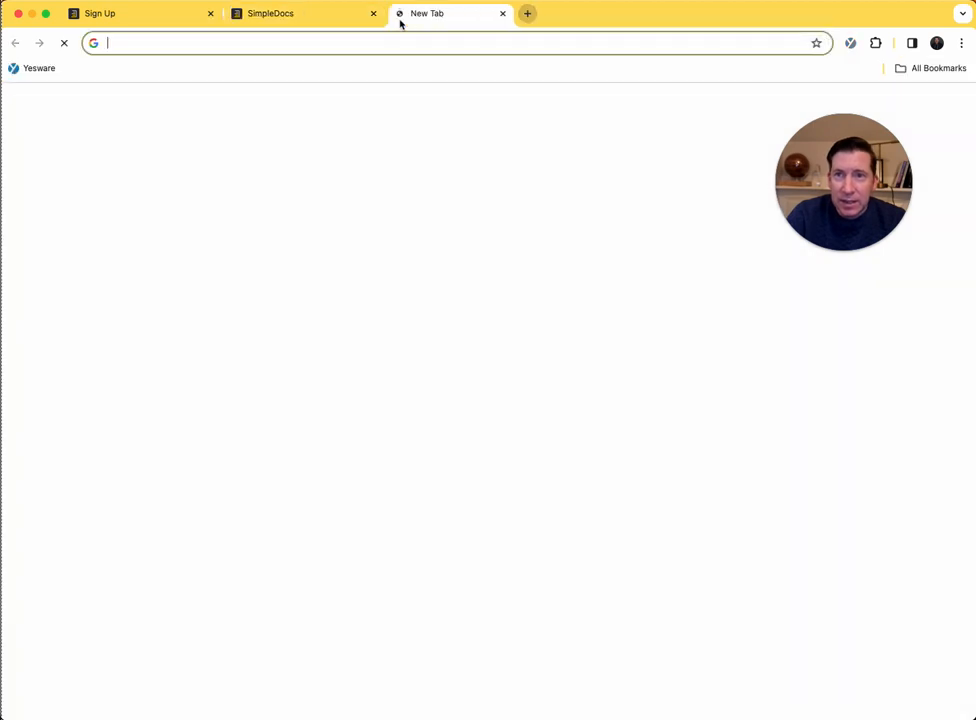
key("super+v")
key("Return")
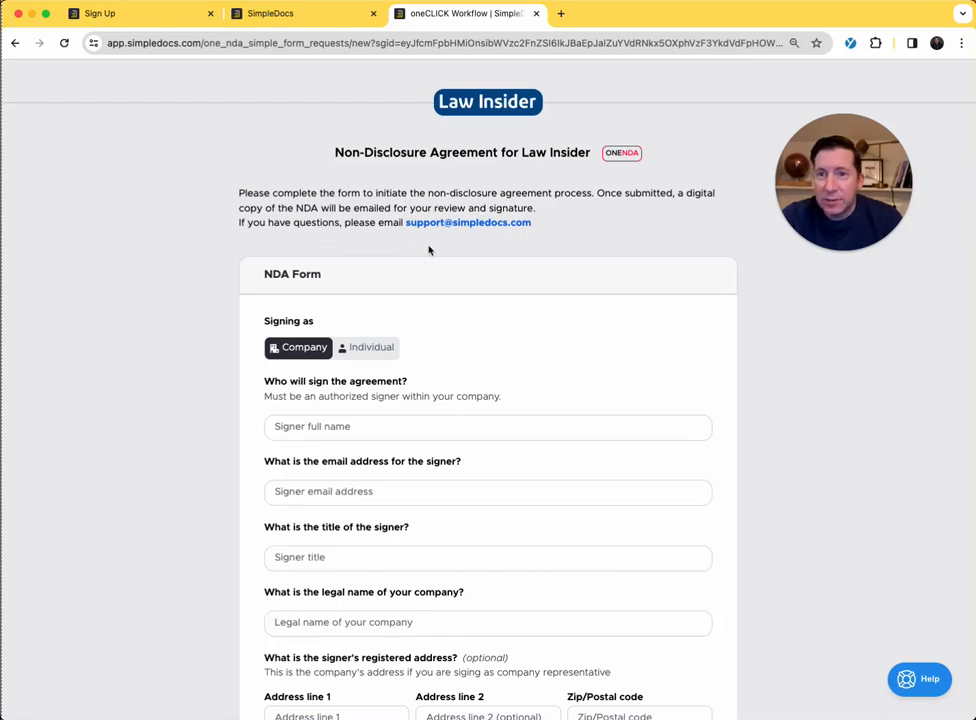
- Examine the public NDA form's signer, company, address and submitter email fields from the introduction down to the submit option
scroll(366, 312, "down", 3)
scroll(342, 410, "down", 1)
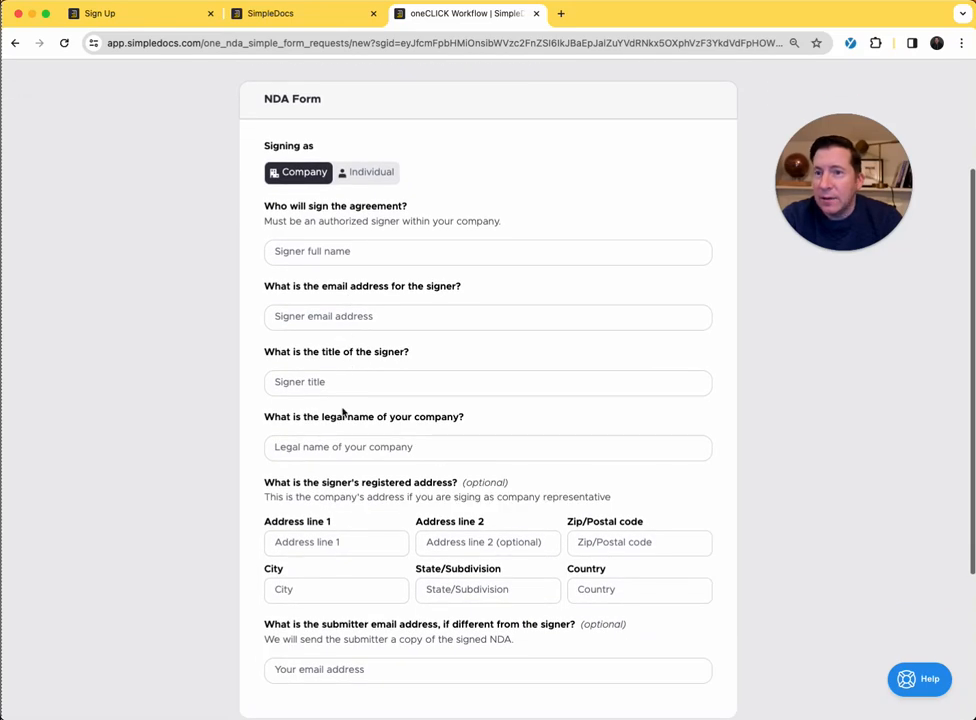
scroll(342, 410, "up", 3)
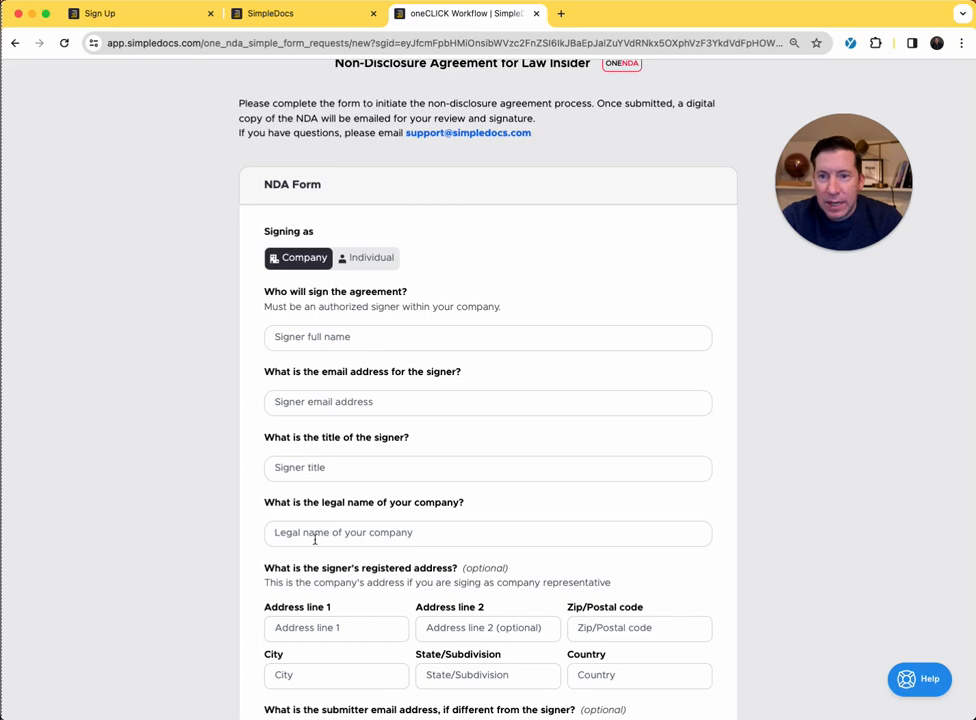
scroll(315, 540, "down", 2)
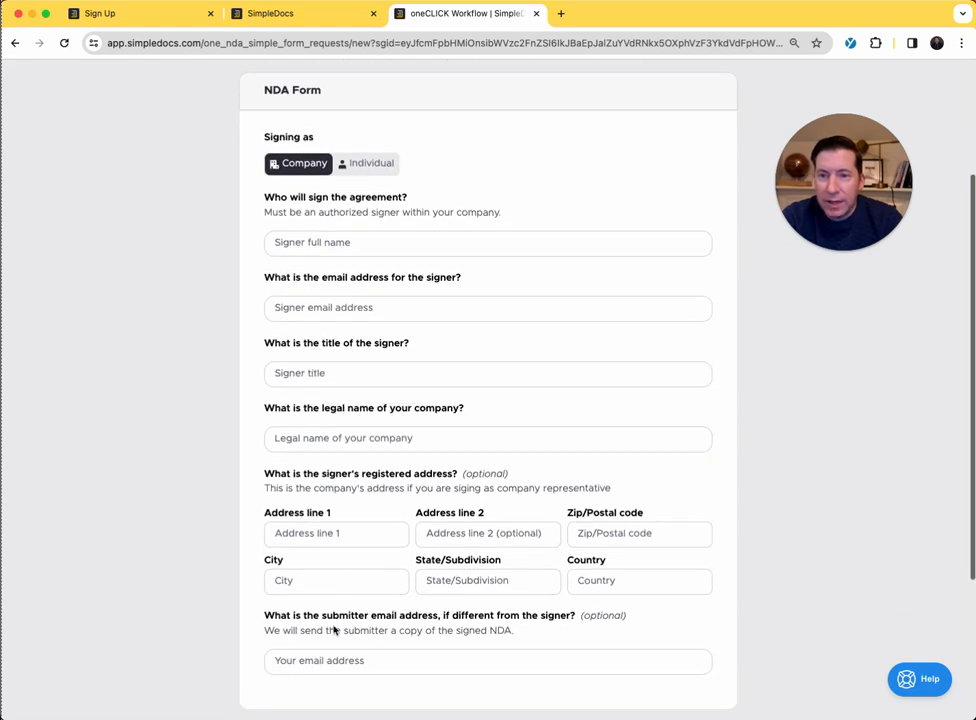
left_click(330, 660)
scroll(330, 658, "down", 4)
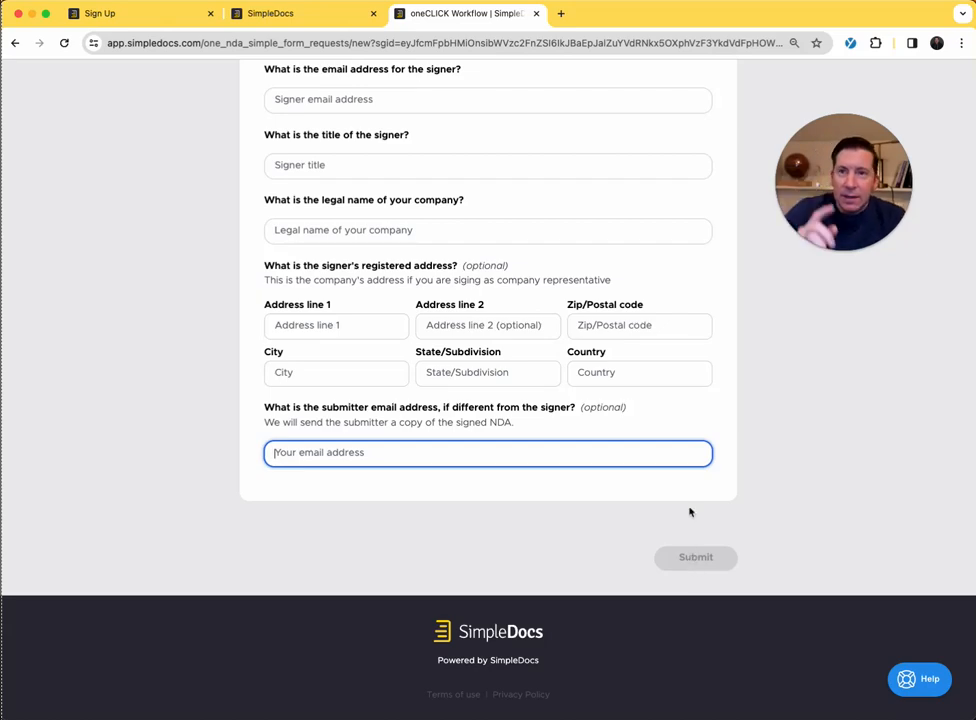
scroll(692, 506, "up", 1)
scroll(692, 506, "up", 6)
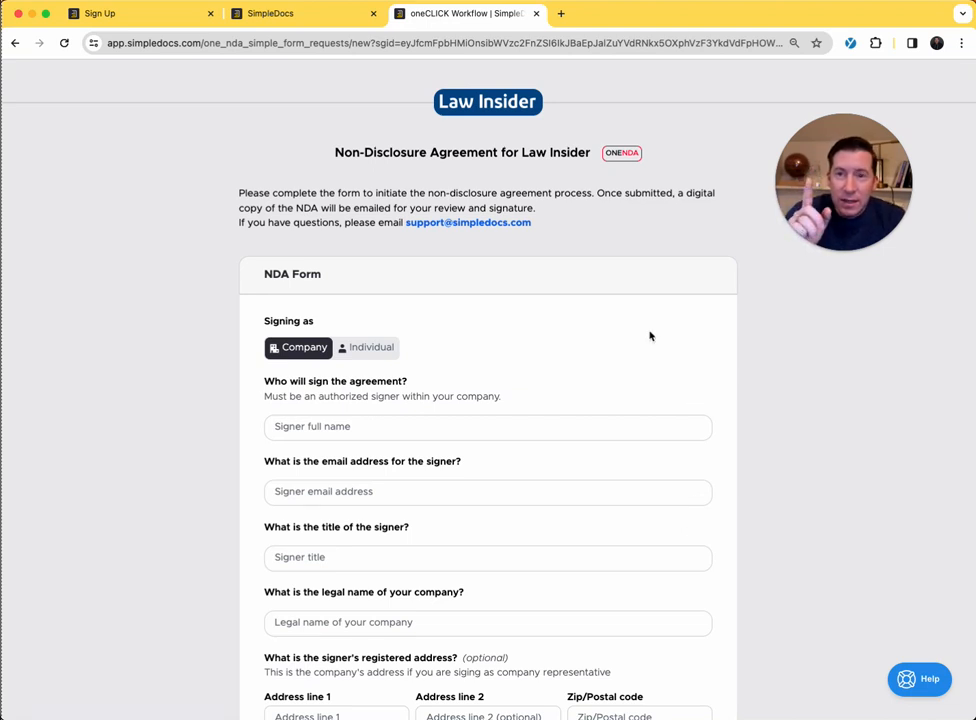
- Return to the AutoNDA workflows and review the oneNDA variables in the oneCLICK Workflow's terms
left_click(284, 15)
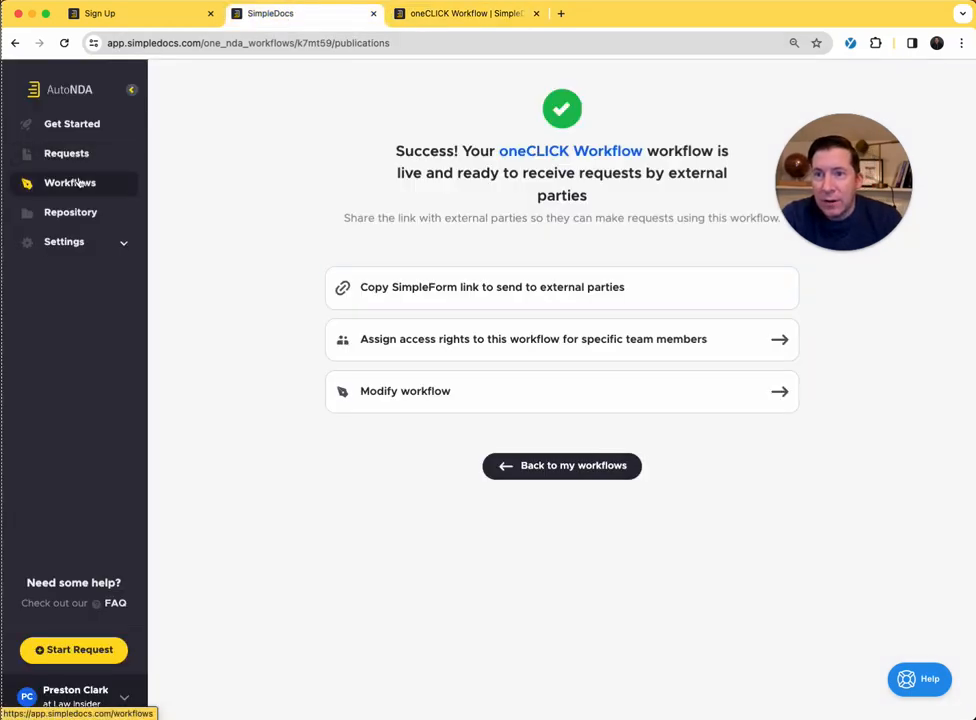
left_click(110, 183)
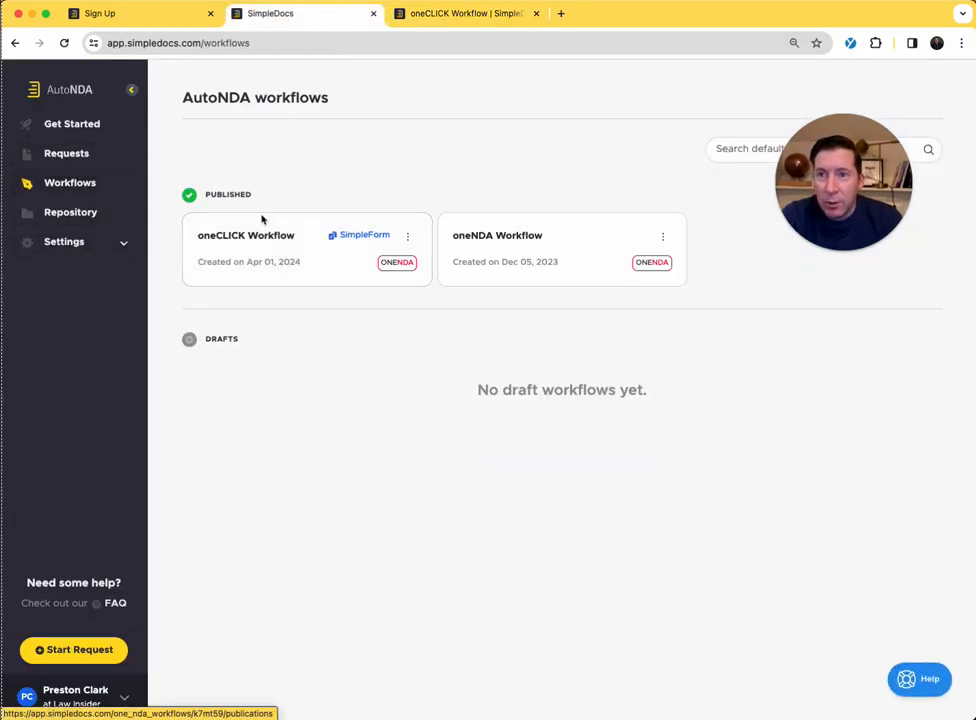
left_click(409, 241)
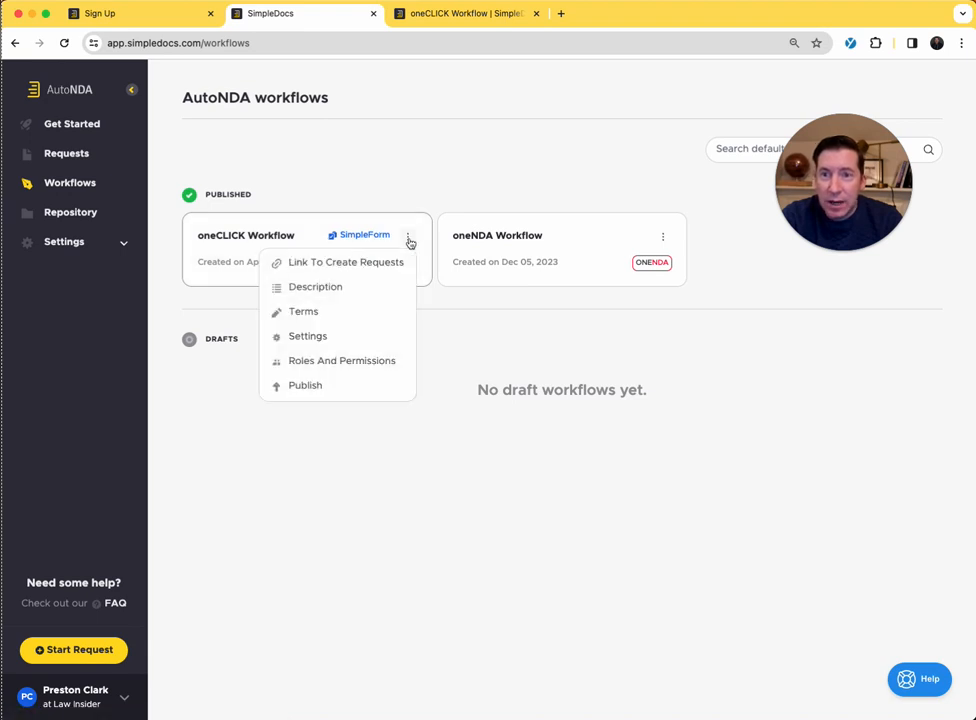
left_click(328, 314)
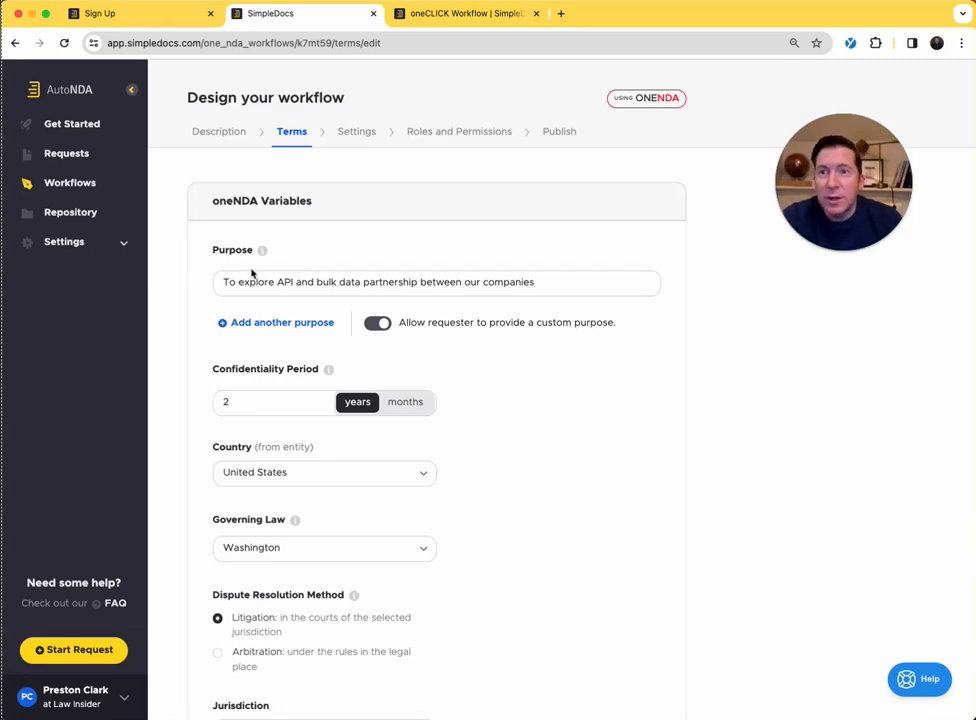
scroll(268, 377, "down", 3)
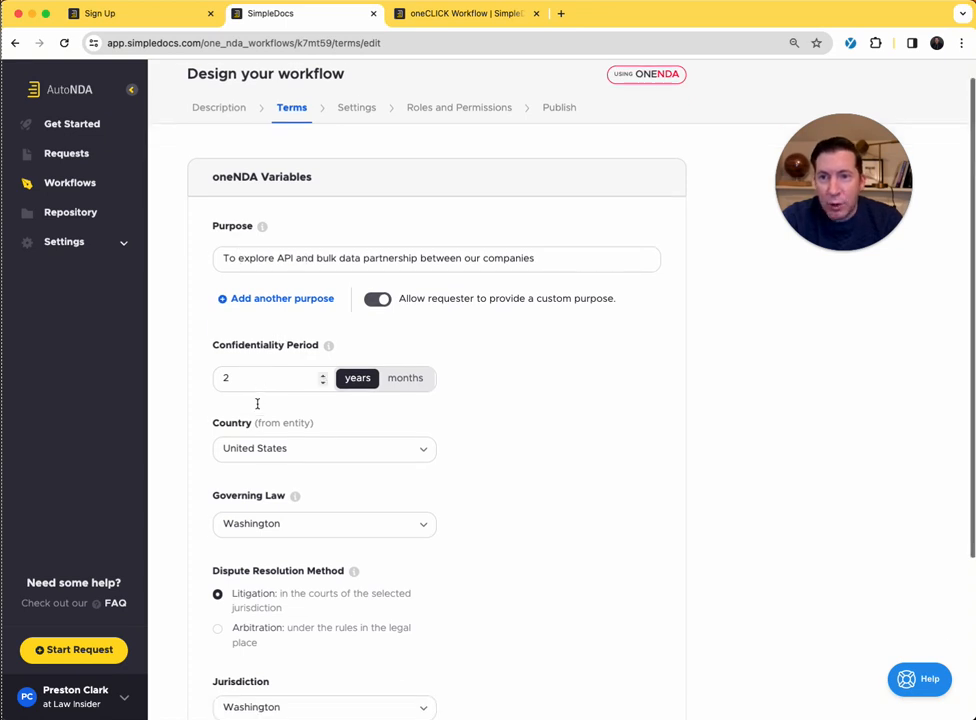
scroll(252, 418, "down", 3)
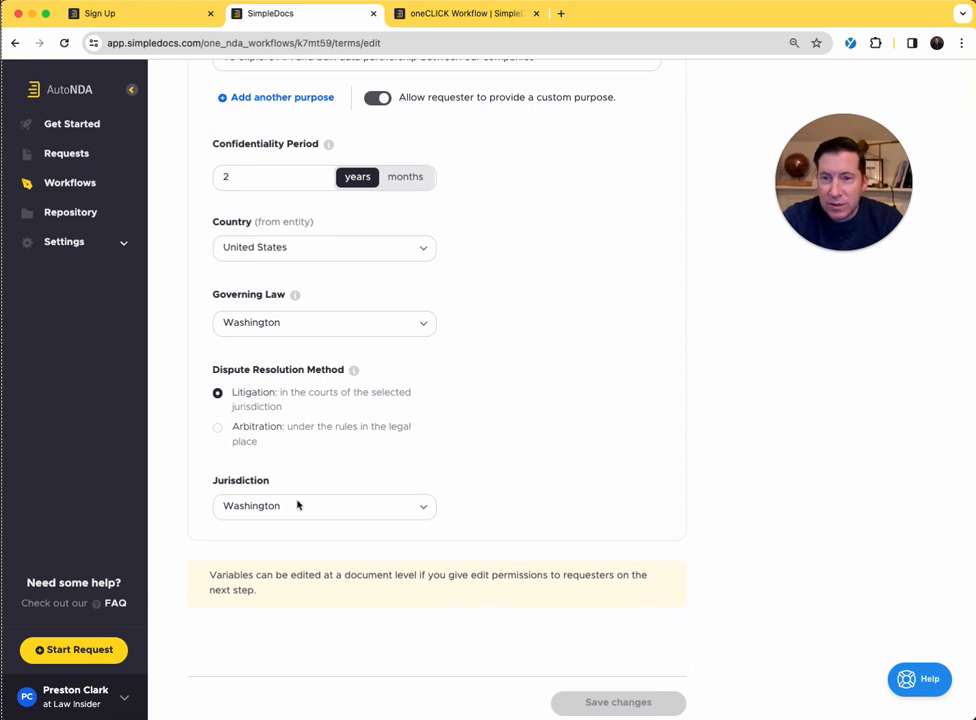
scroll(321, 479, "up", 1)
scroll(321, 479, "up", 5)
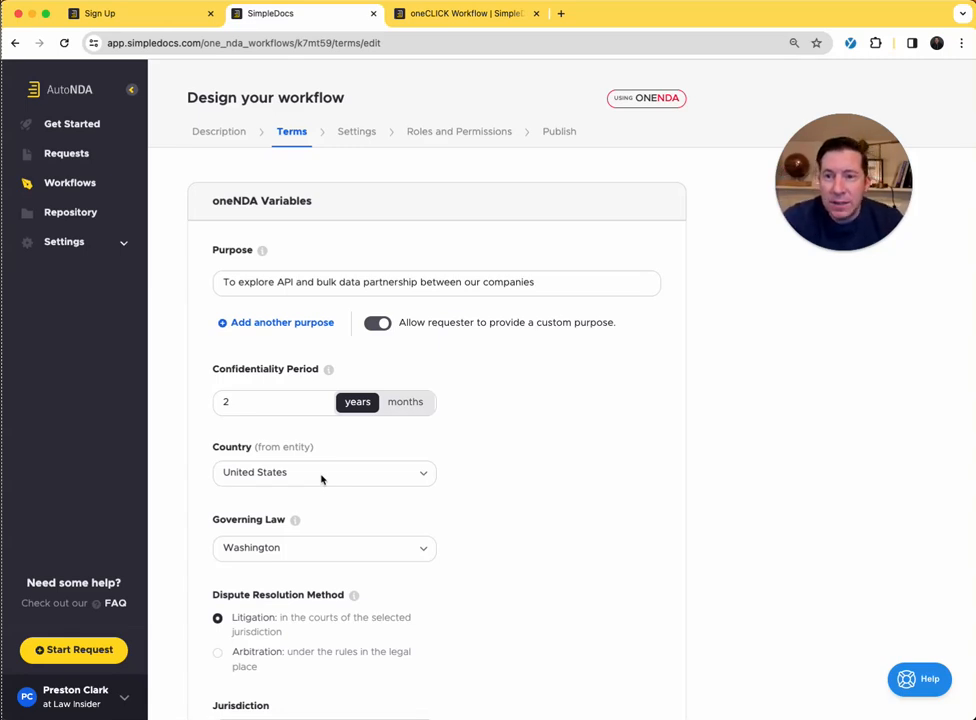
scroll(321, 479, "down", 1)
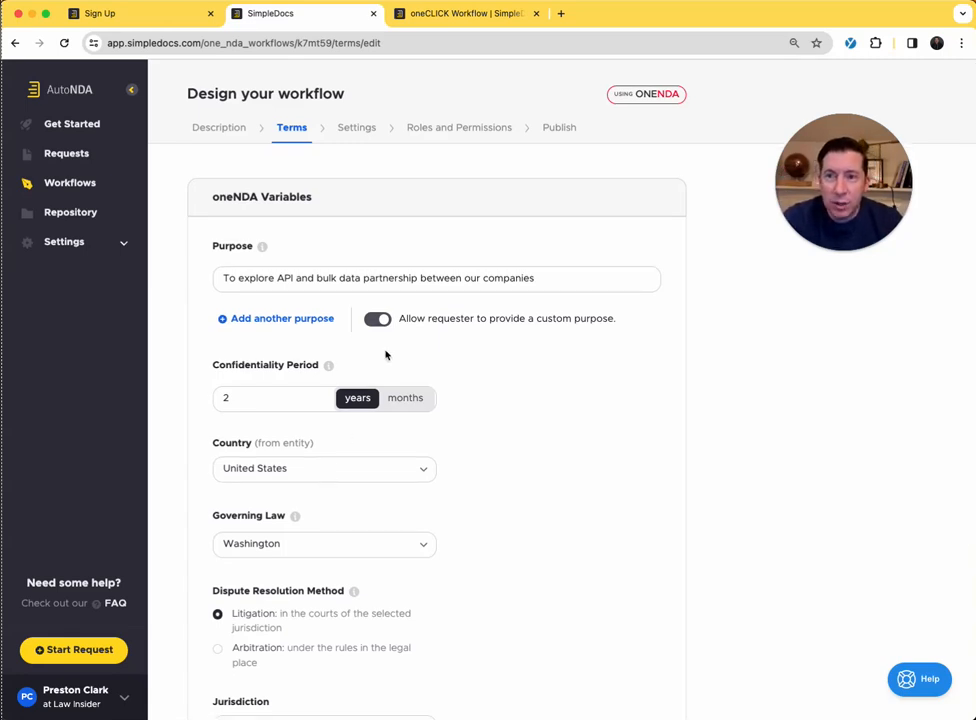
- Review the workflow's signature, reminder and expiration settings, plus its assignees and permissions
left_click(366, 134)
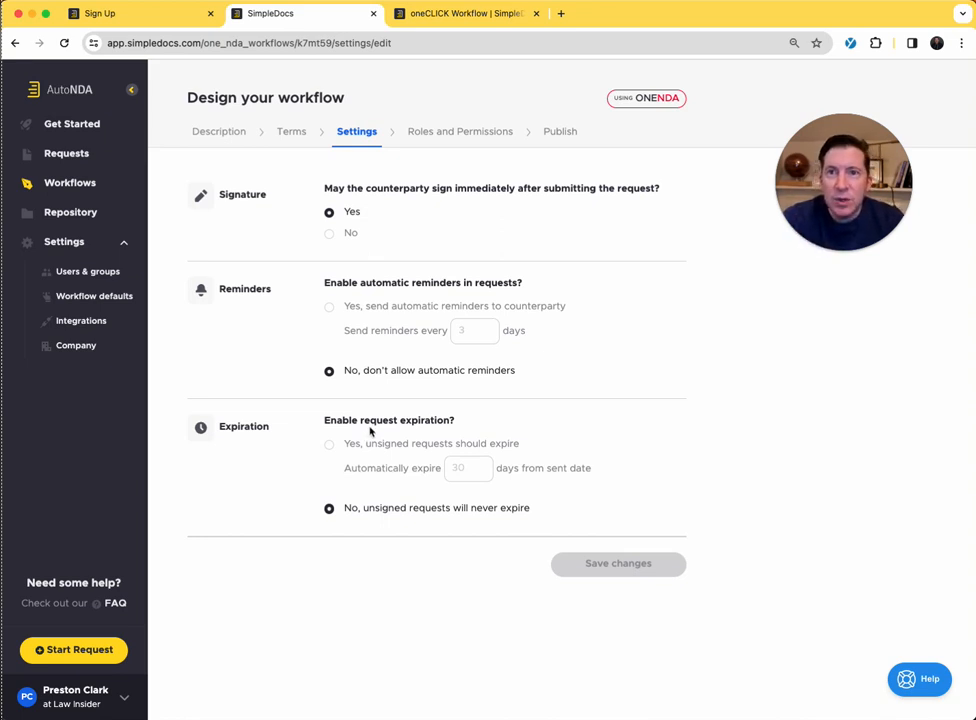
left_click(470, 133)
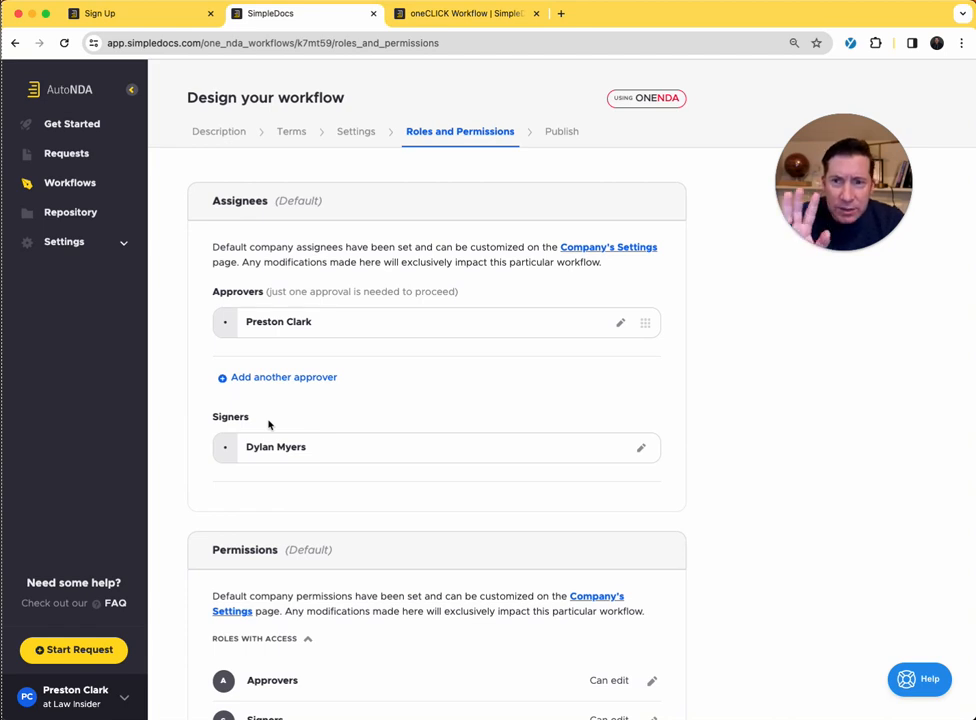
scroll(268, 425, "down", 1)
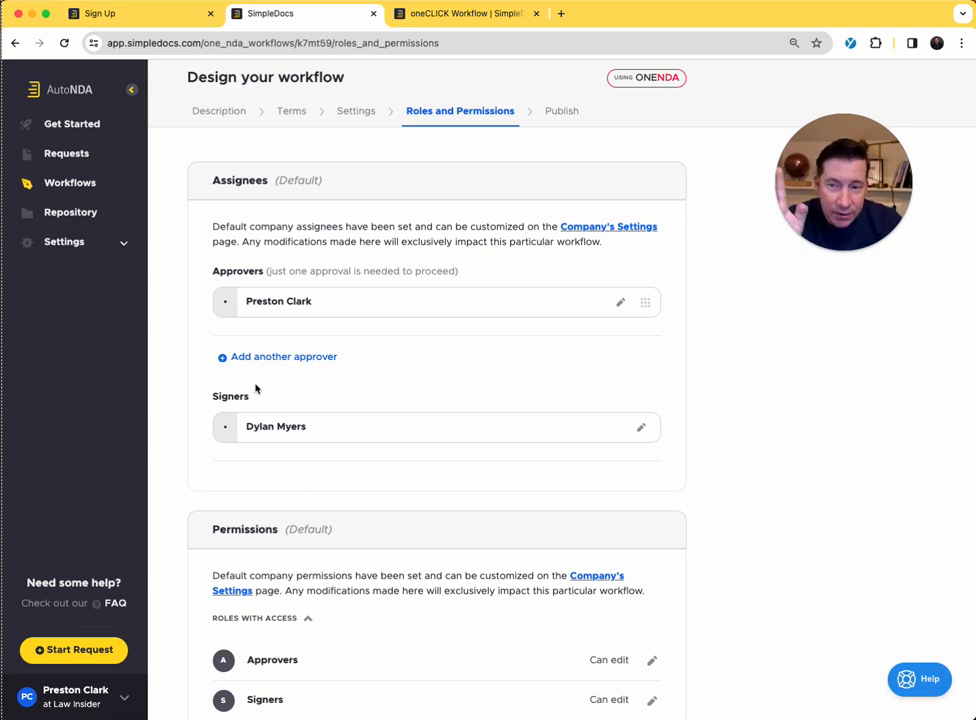
- Open a new user invitation from the company's Users & groups settings
left_click(76, 245)
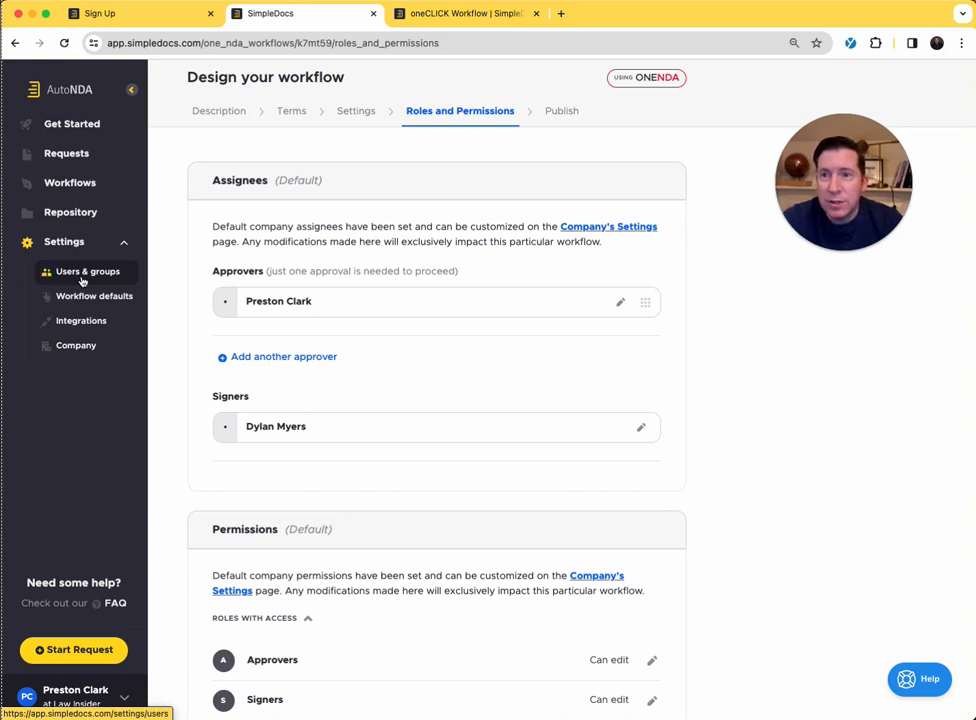
left_click(82, 276)
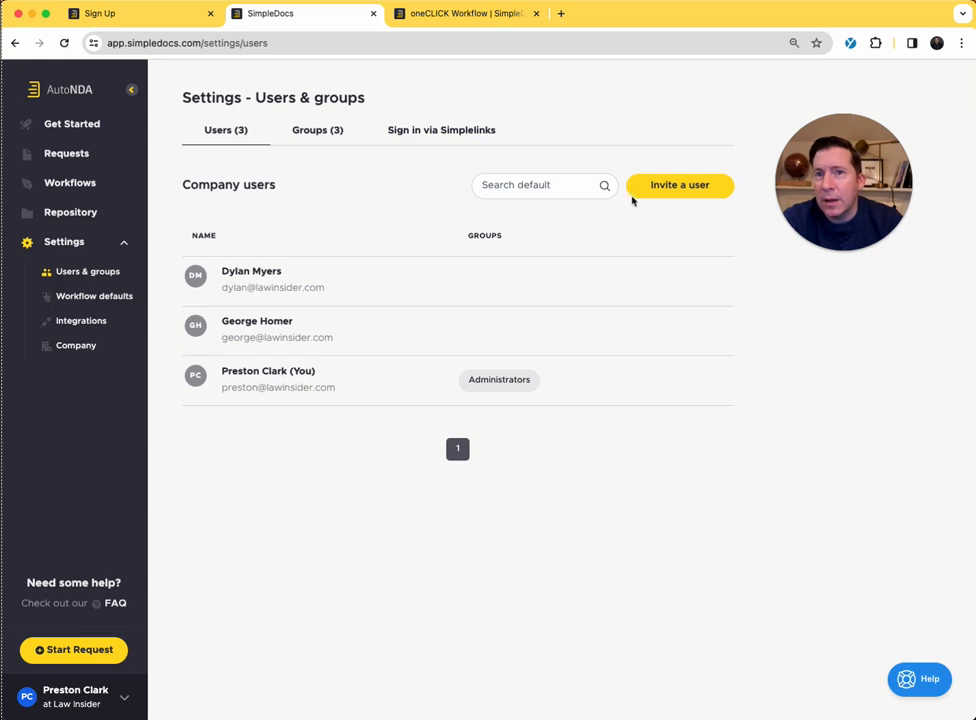
left_click(636, 197)
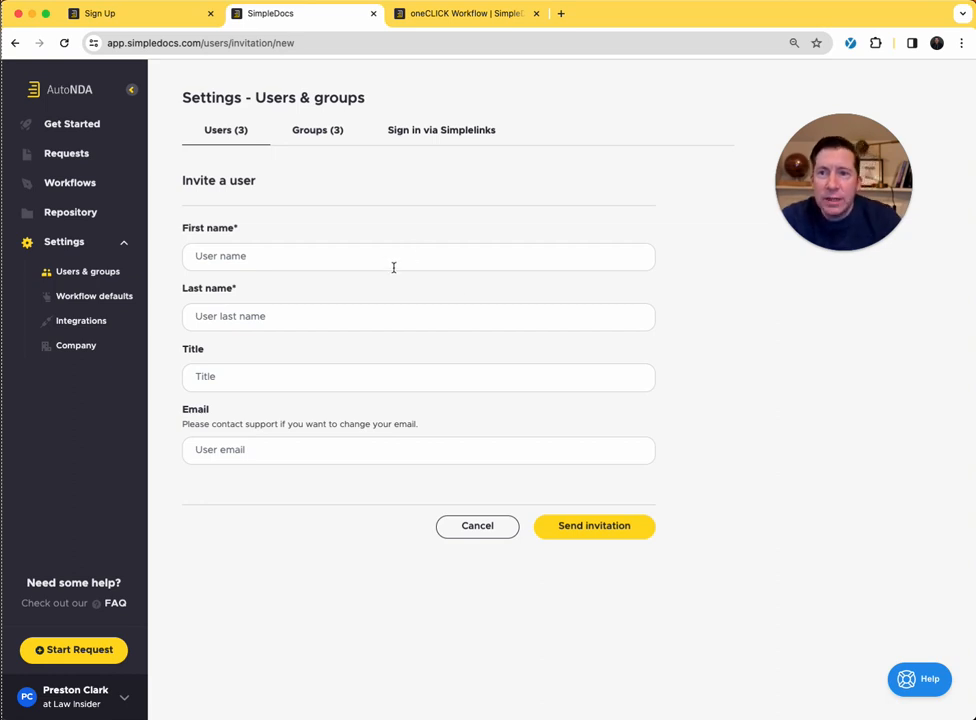
left_click(587, 526)
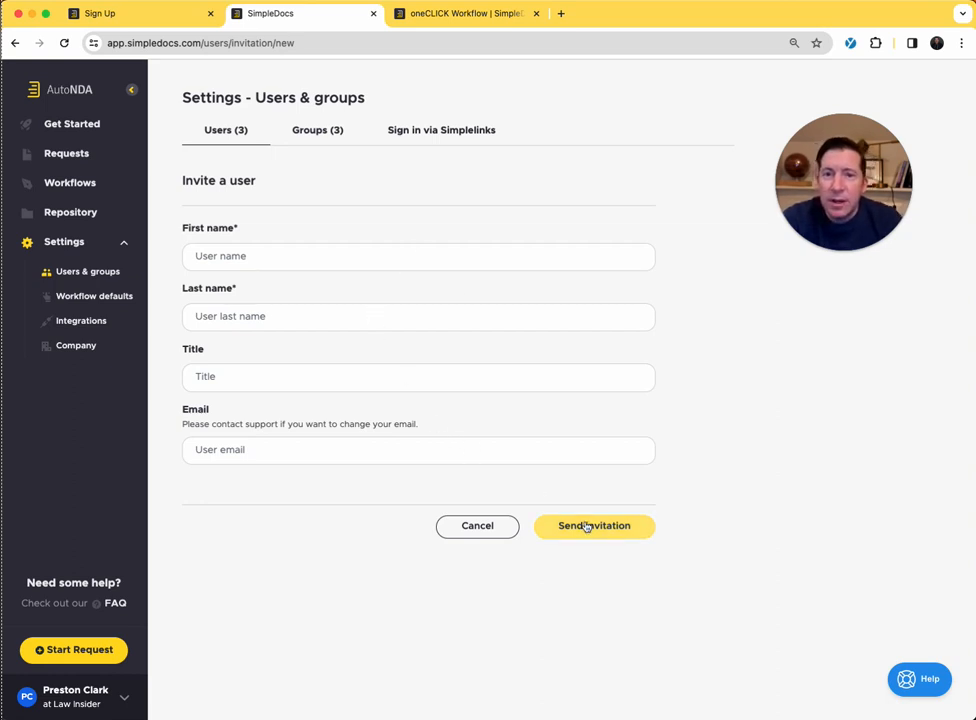
- Enter the invited user's first and last name and set the title to GM
left_click(280, 254)
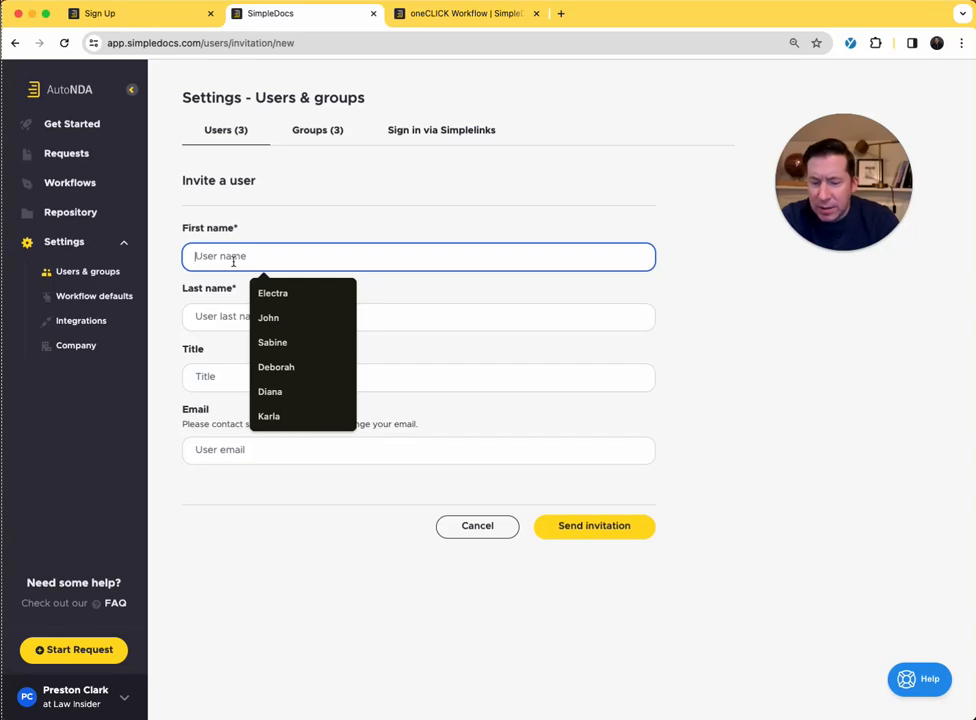
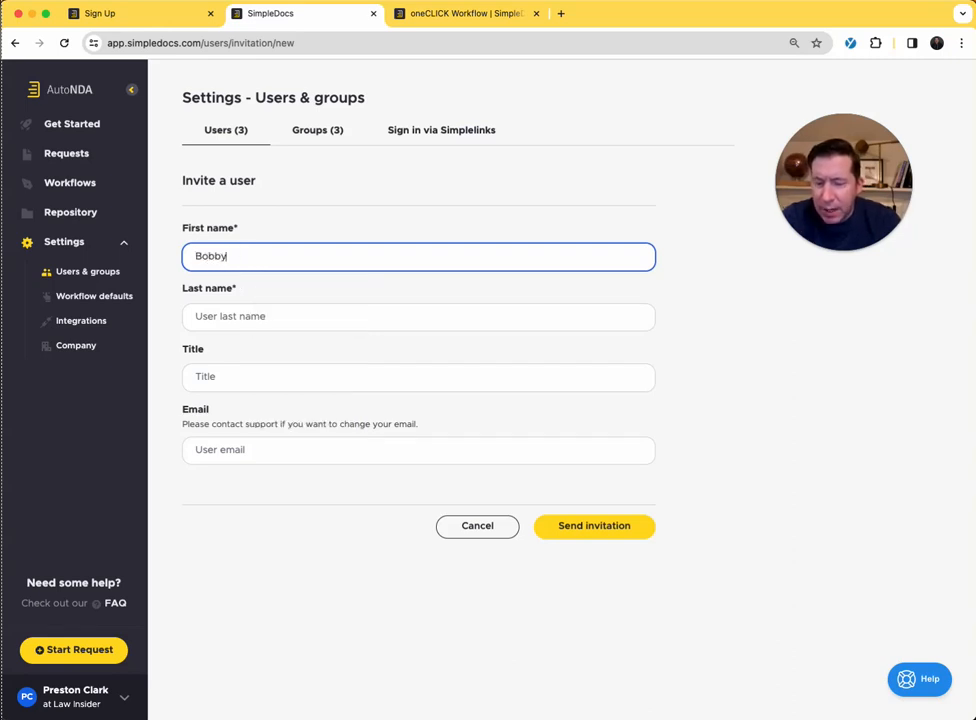
key("Tab")
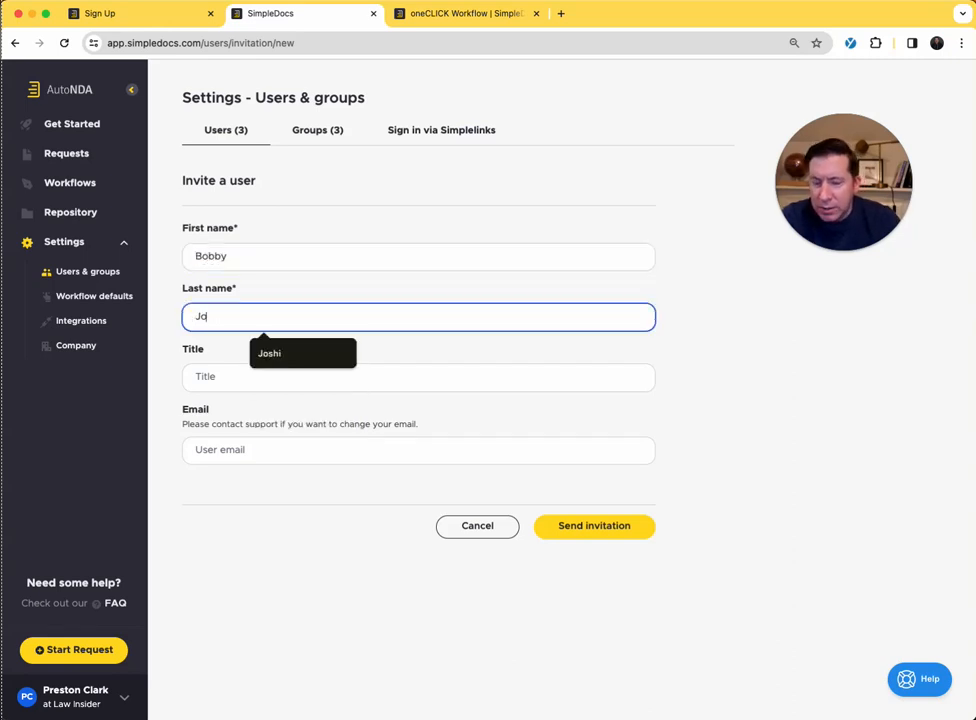
key("Tab")
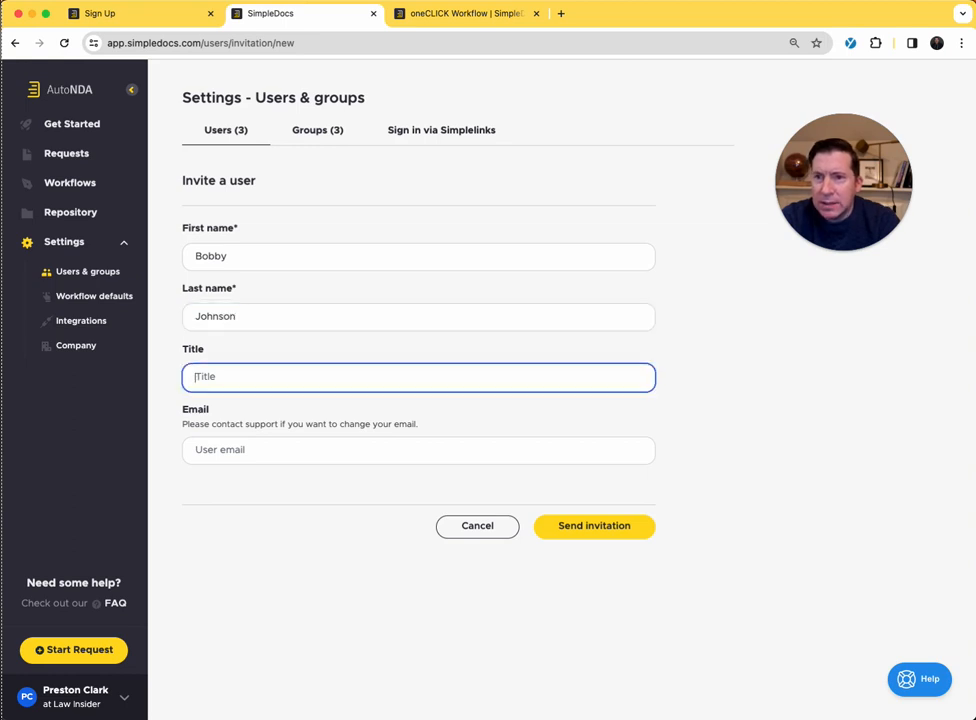
type("GM")
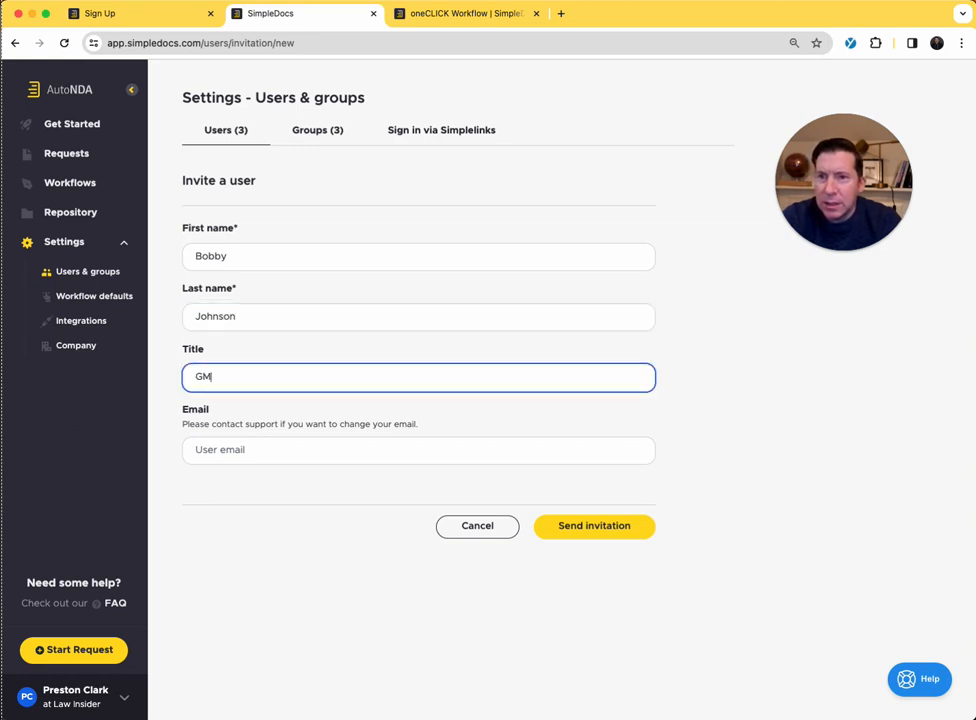
- Fill in the invited user's work email address on the invitation form
left_click(200, 449)
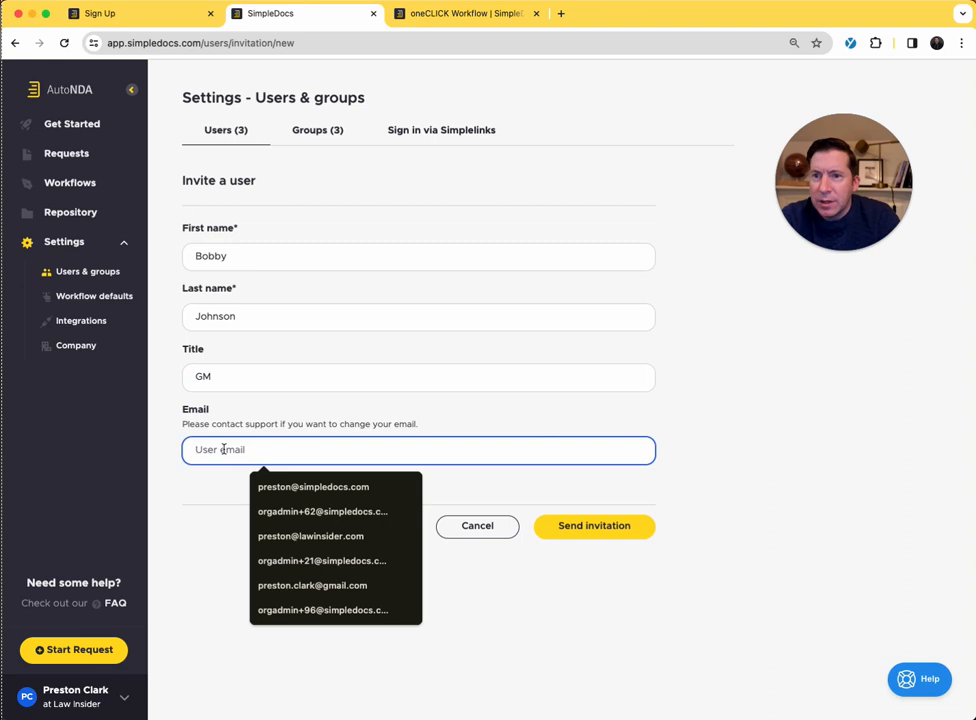
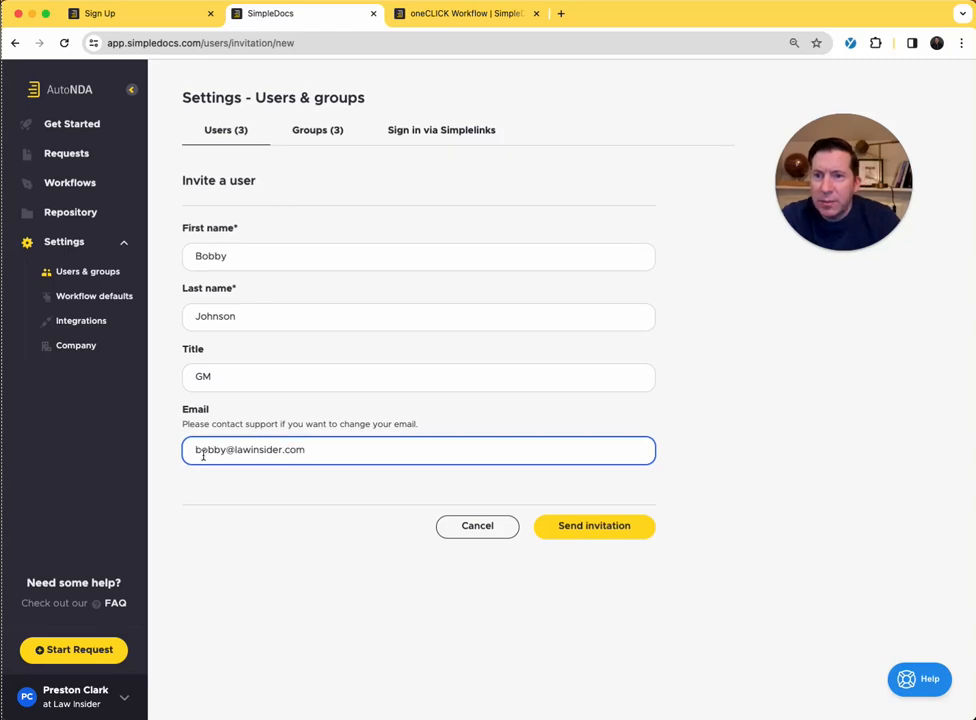
left_click(234, 516)
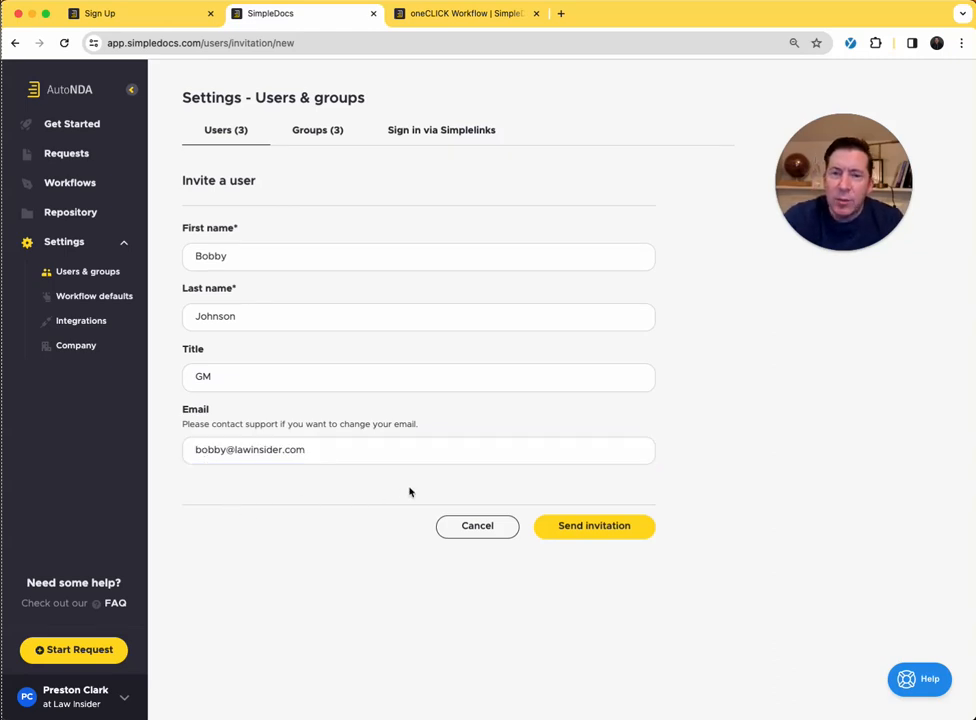
- Send the user invitation and open the roles and permissions of the oneCLICK Workflow
left_click(592, 528)
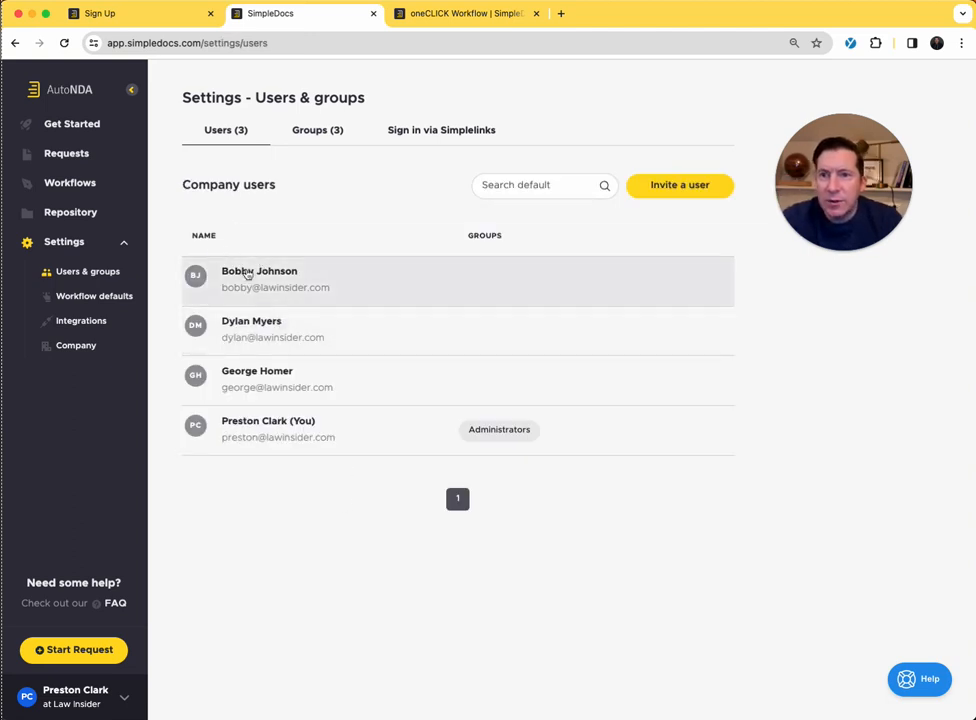
left_click(69, 187)
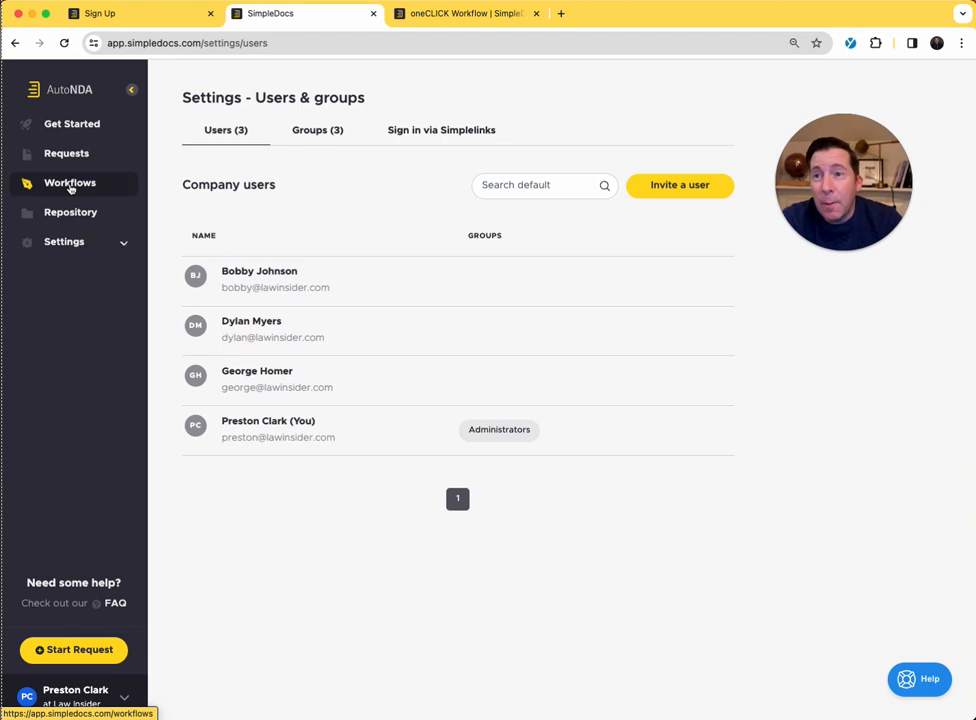
left_click(408, 238)
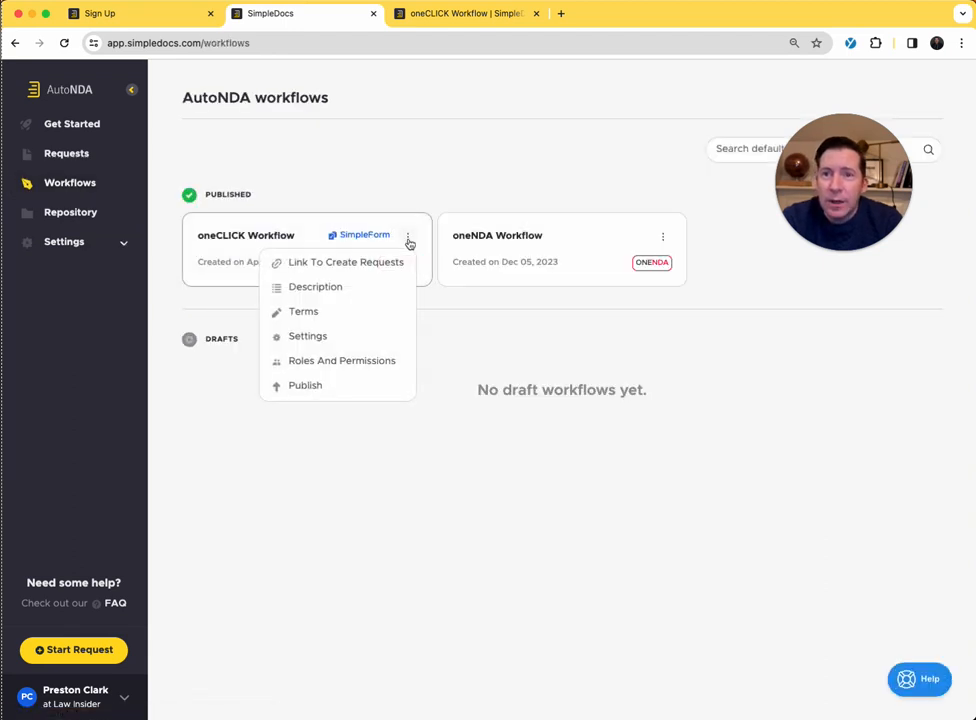
left_click(340, 358)
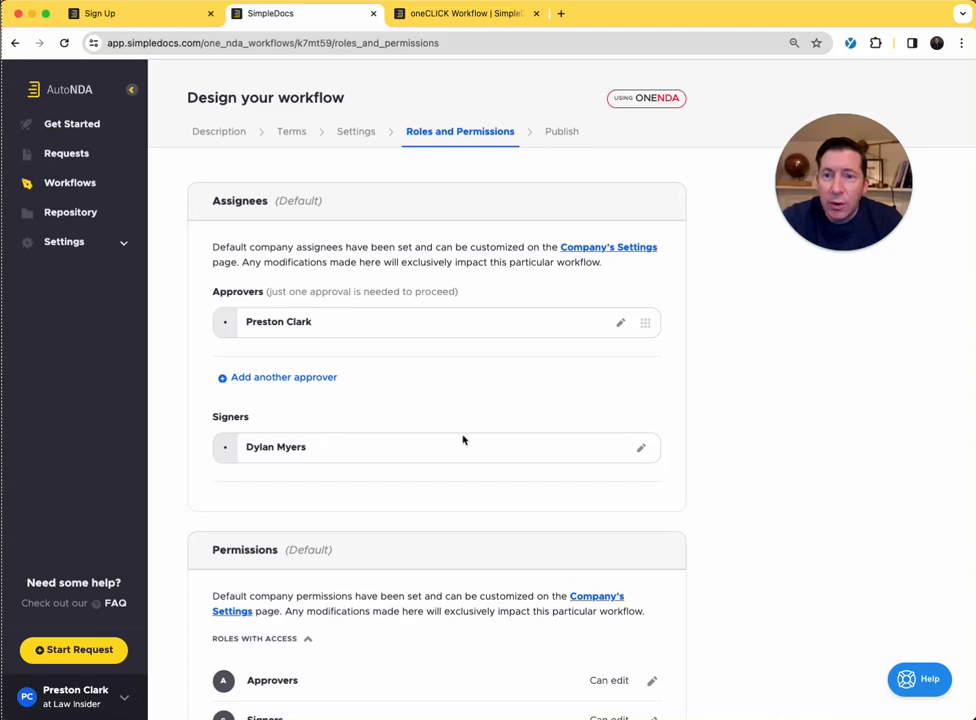
- Replace the workflow's signer with the newly invited user and save the assignment
left_click(640, 448)
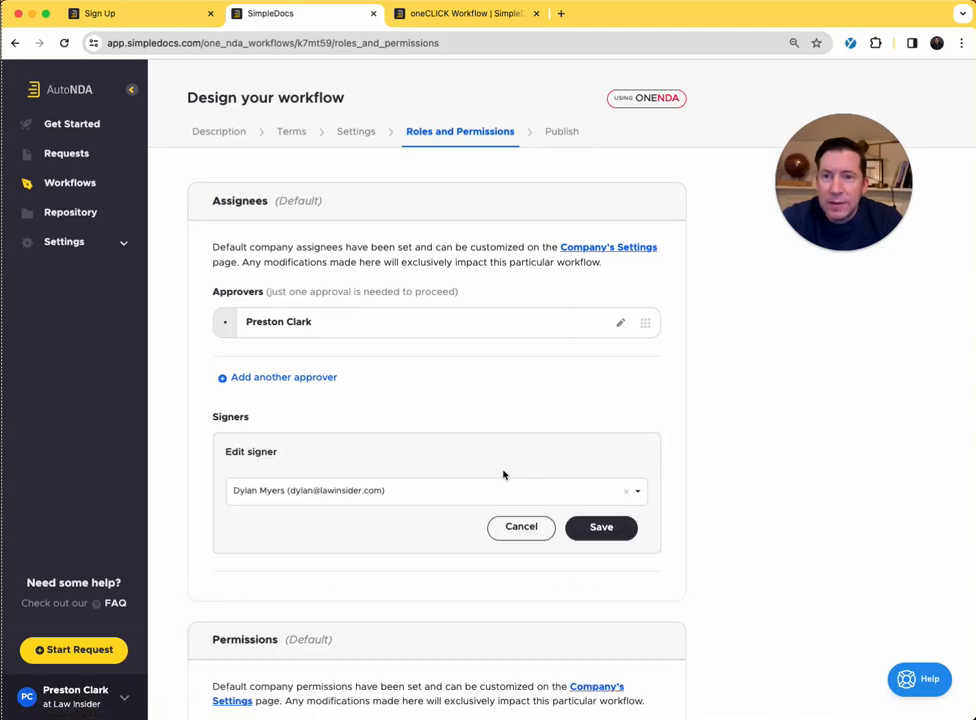
left_click(542, 493)
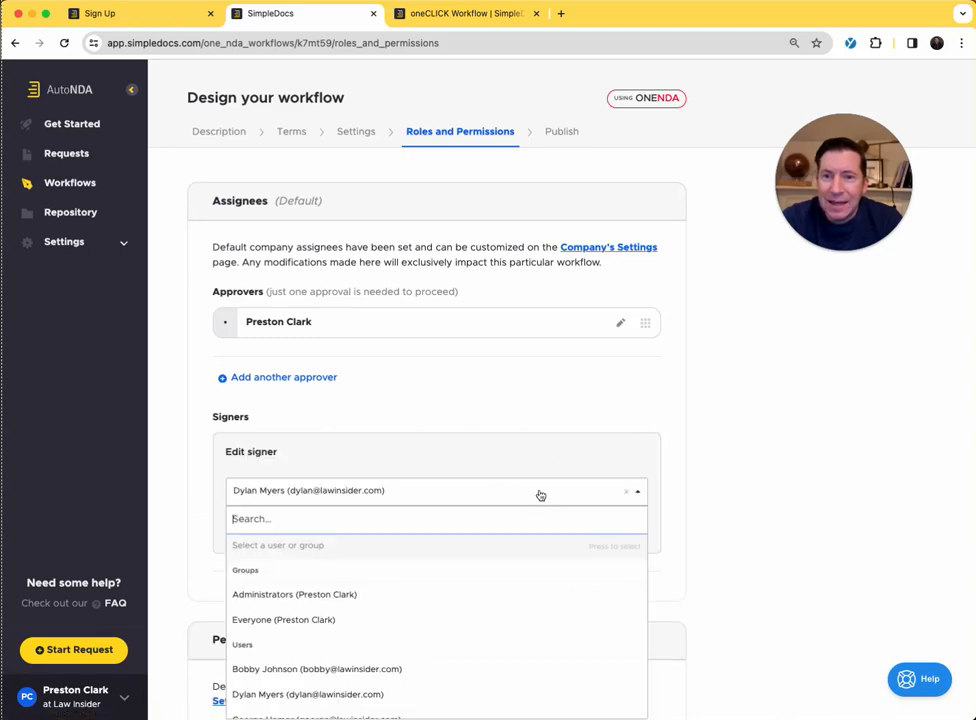
scroll(394, 611, "down", 1)
left_click(374, 628)
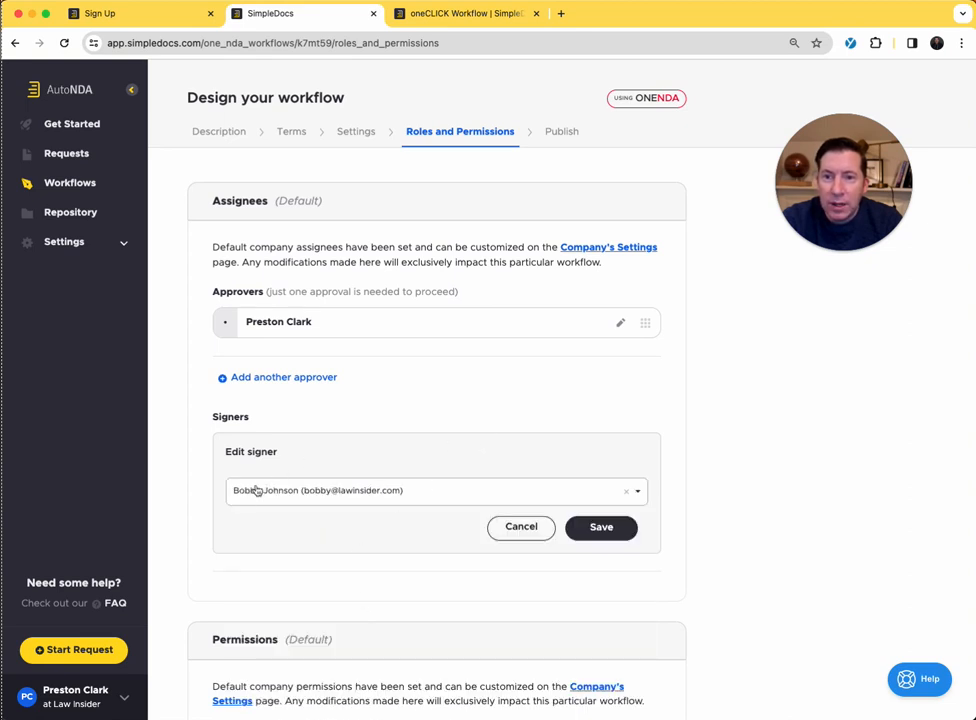
left_click(598, 526)
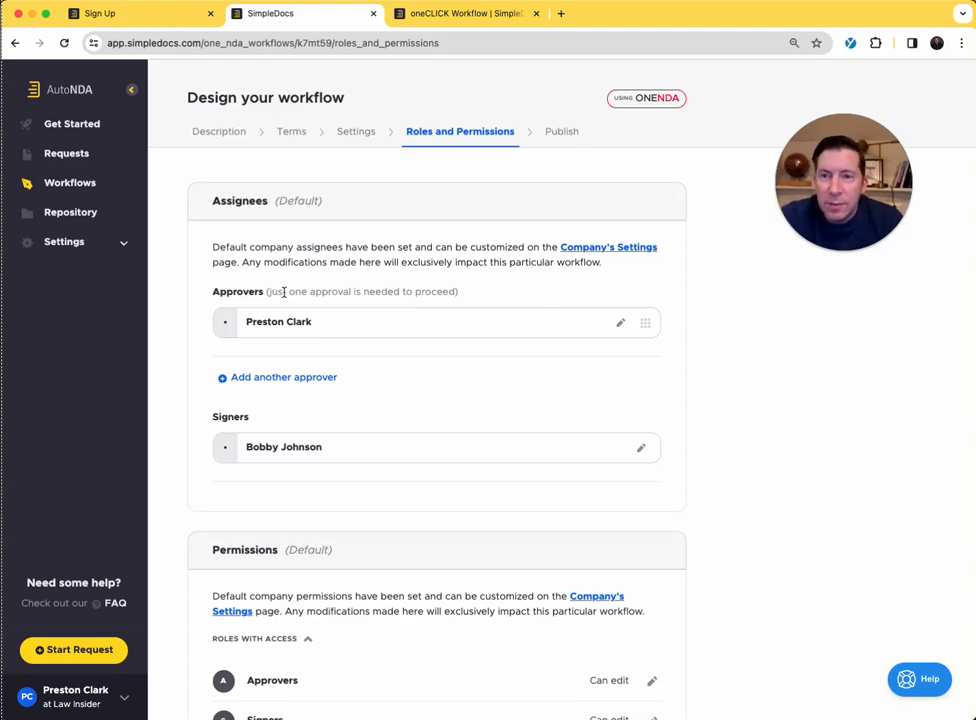
- Set the workflow's signature setting to No for counterparties signing immediately after submitting the request, and save the change
left_click(346, 141)
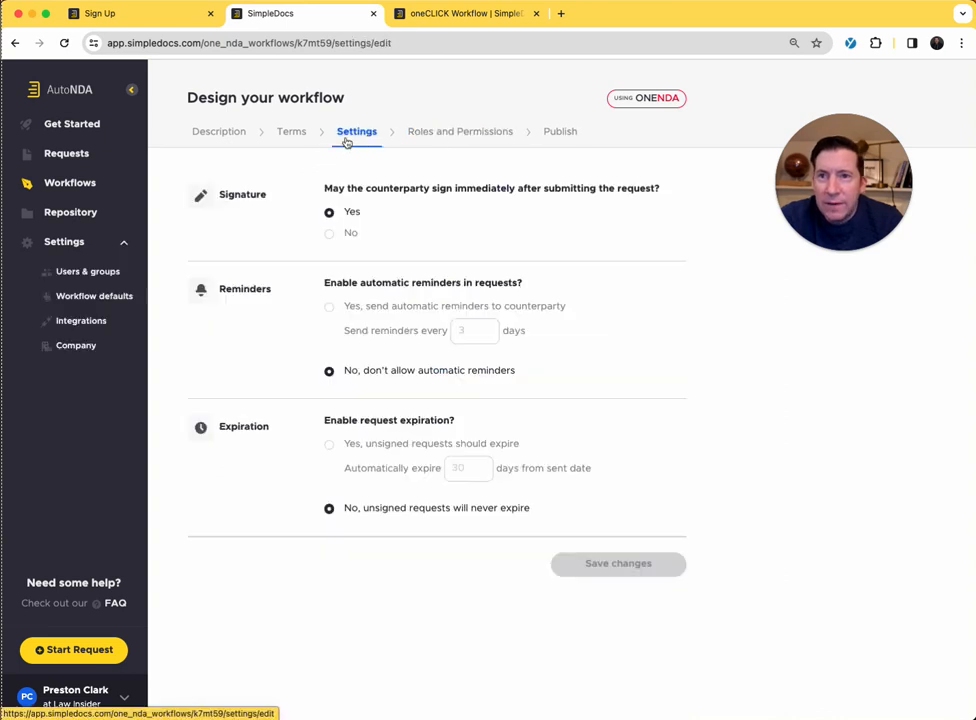
left_click(332, 236)
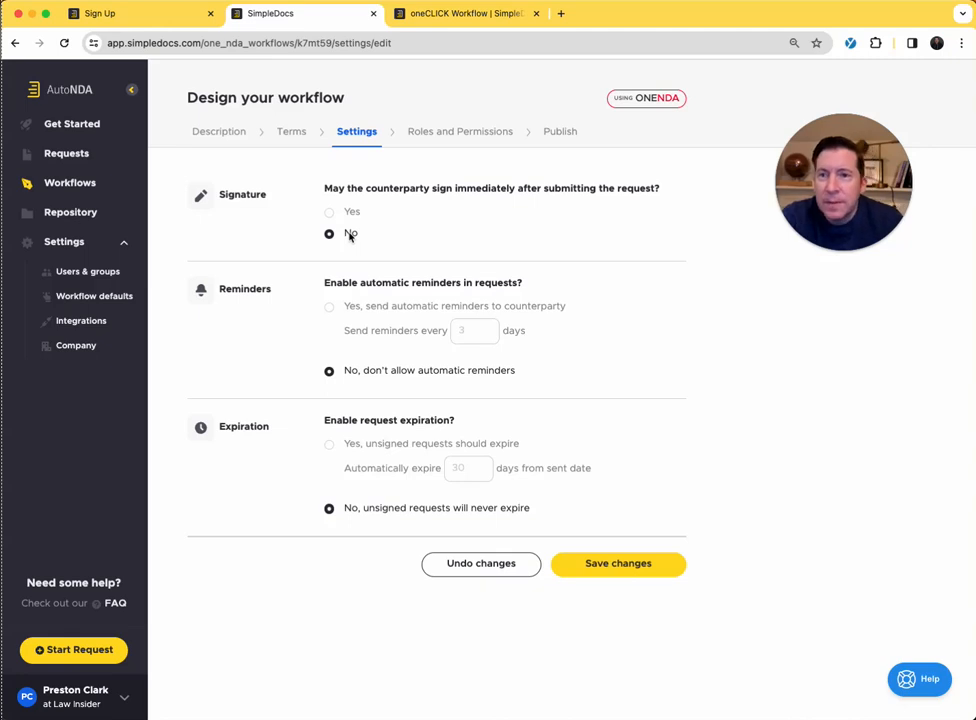
left_click(588, 562)
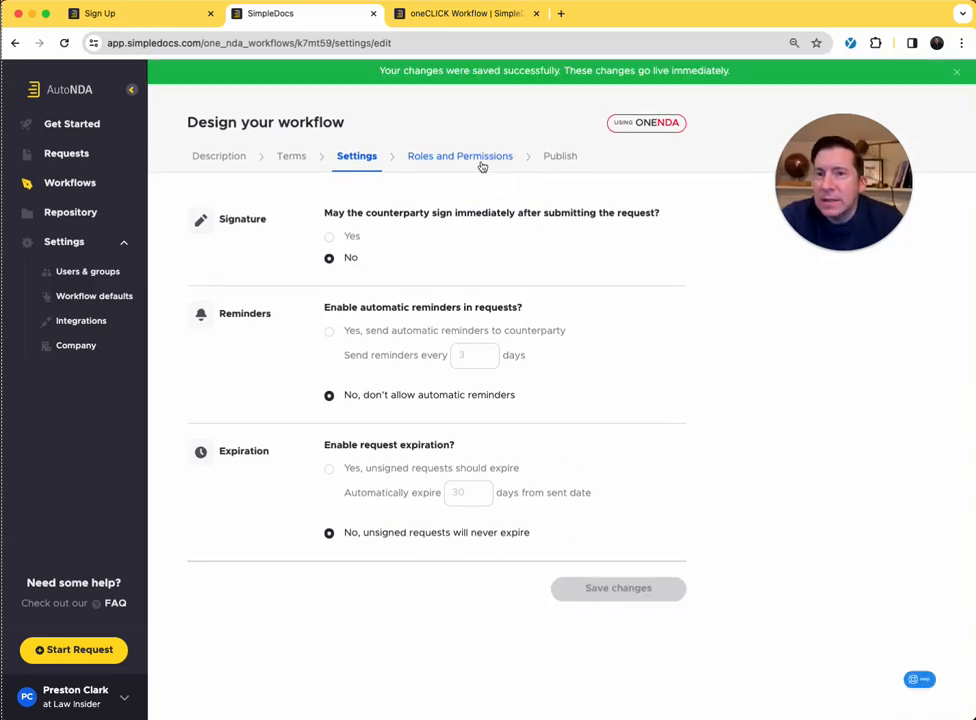
- Check the workflow's assignees and reopen the oneCLICK Workflow for modification on its publish review page
left_click(455, 157)
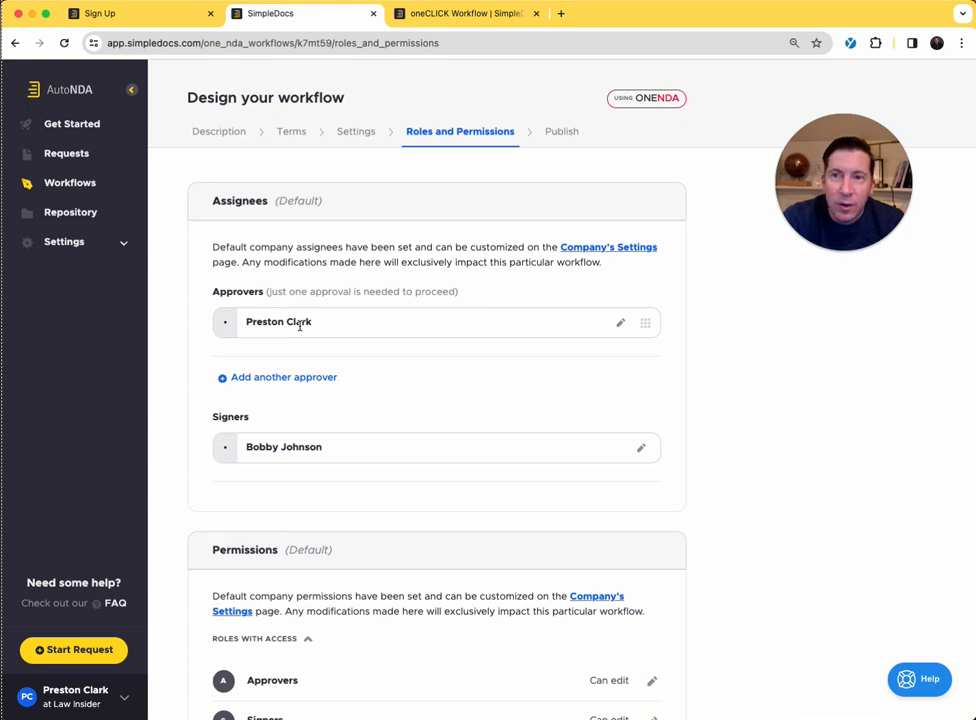
left_click(68, 183)
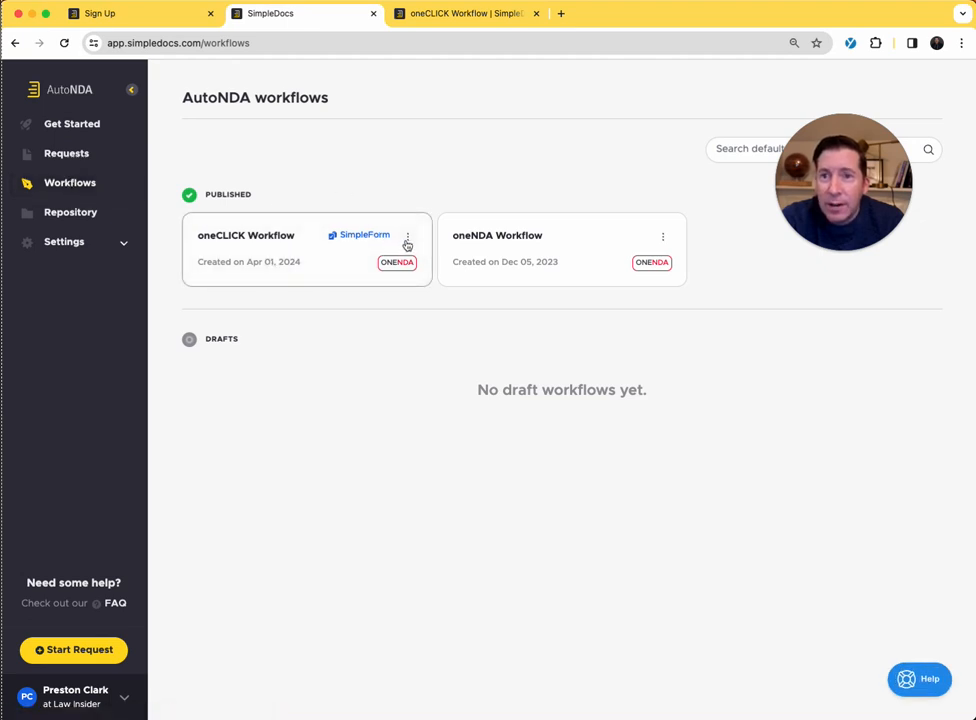
left_click_drag(342, 259, 322, 265)
left_click(264, 272)
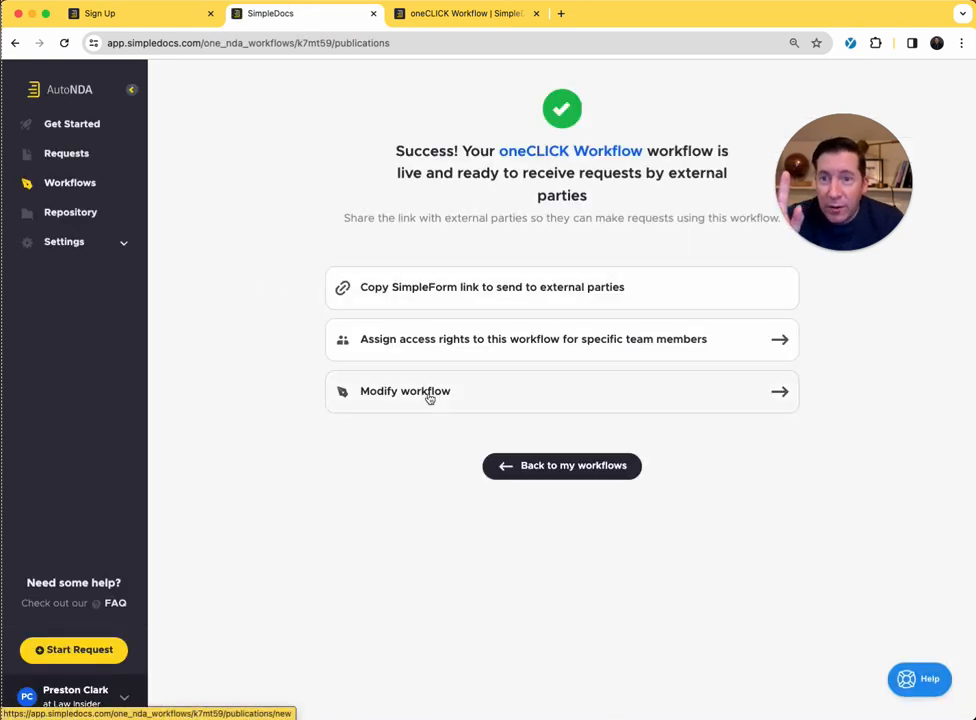
left_click(429, 396)
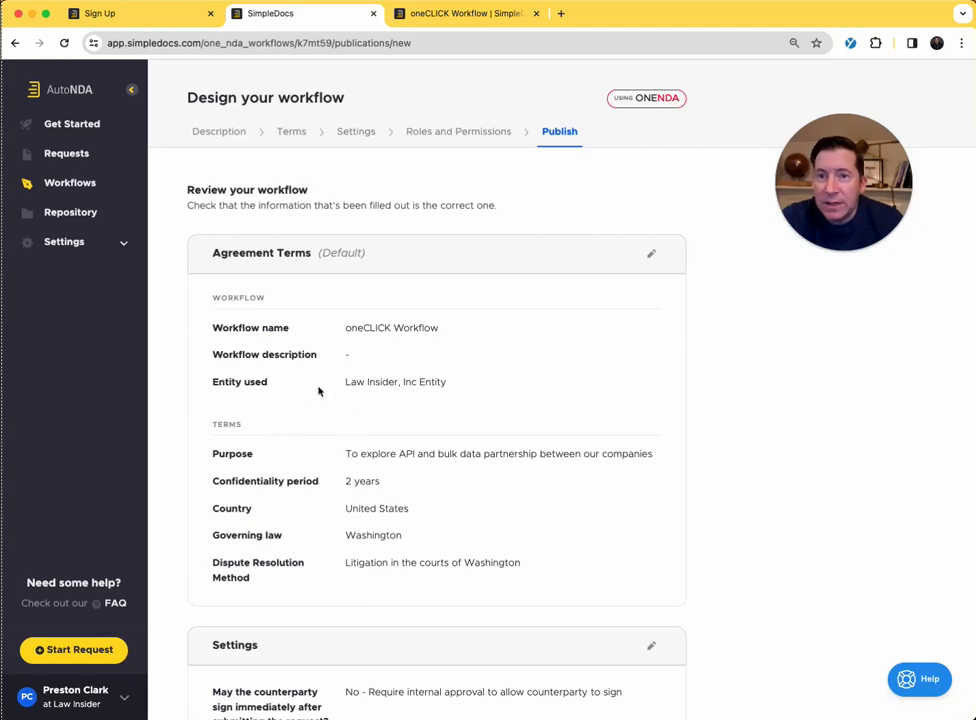
- Review the workflow summary's agreement terms, settings, roles and permissions, and archiving settings
scroll(355, 400, "down", 1)
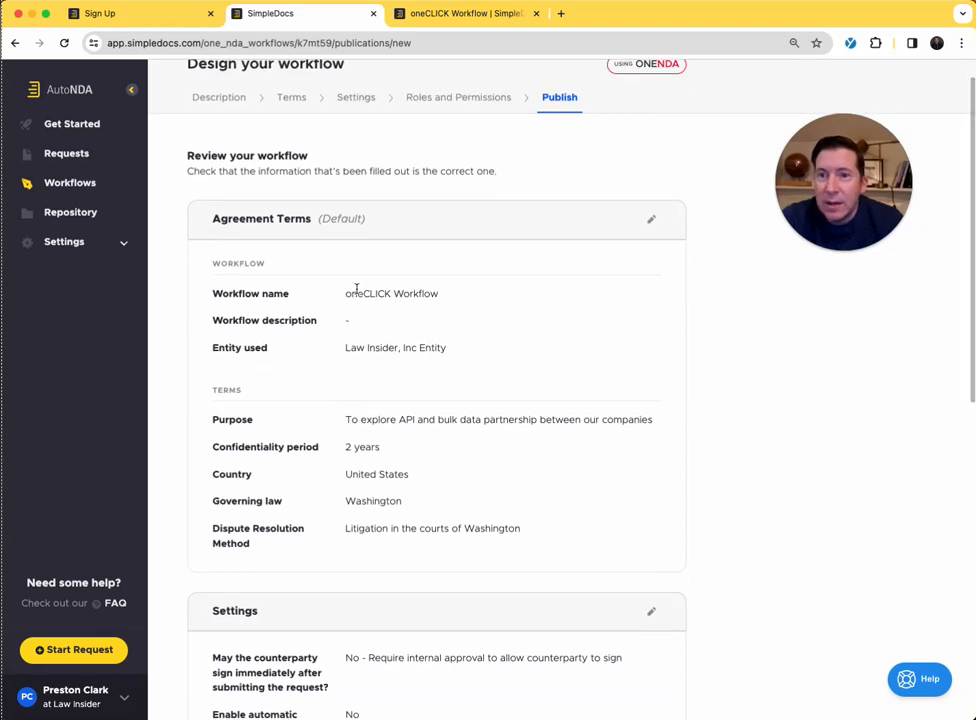
scroll(377, 342, "down", 2)
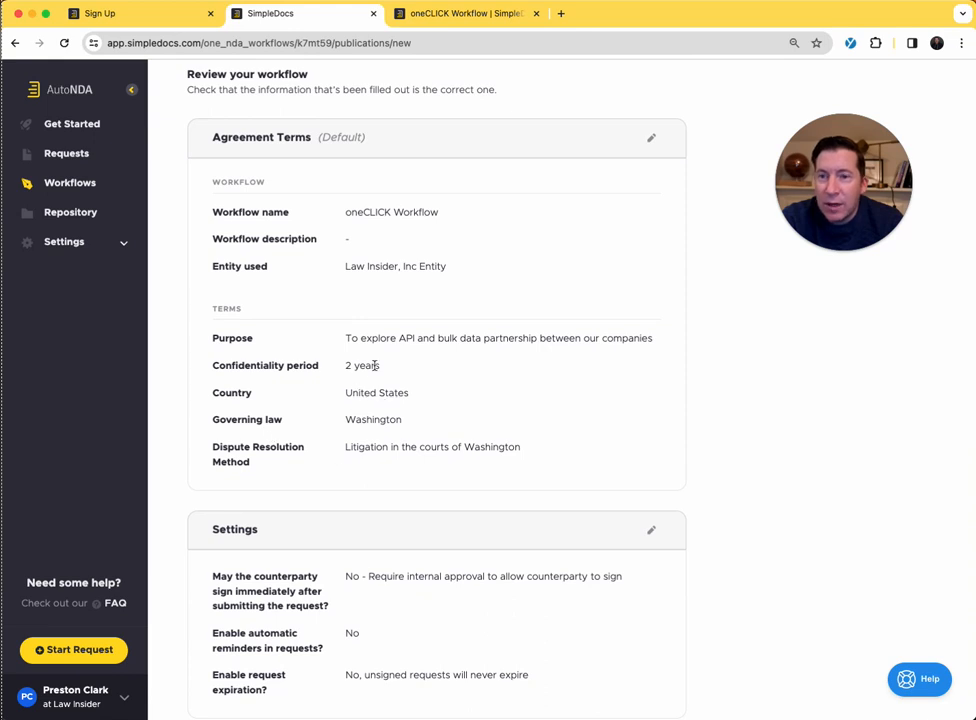
scroll(303, 438, "down", 3)
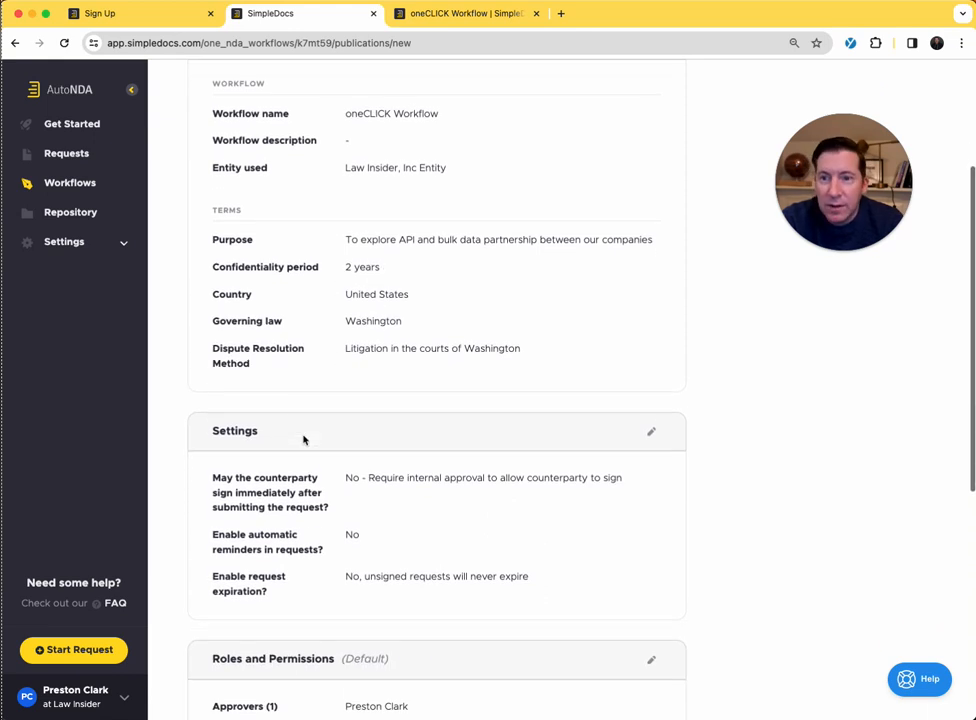
scroll(303, 438, "down", 2)
scroll(311, 510, "down", 3)
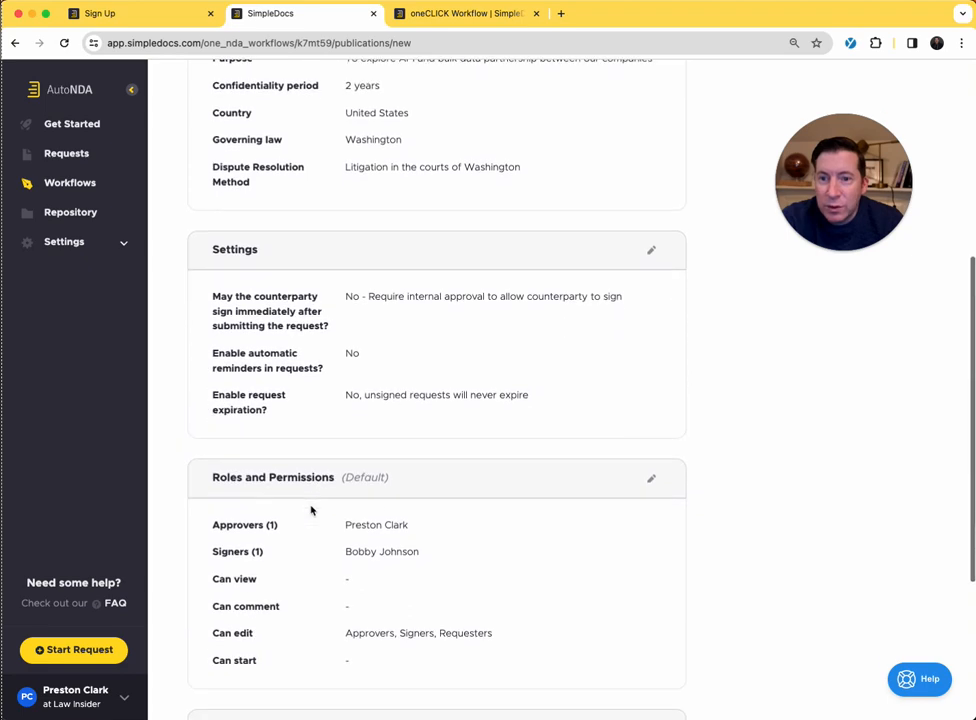
scroll(416, 450, "down", 1)
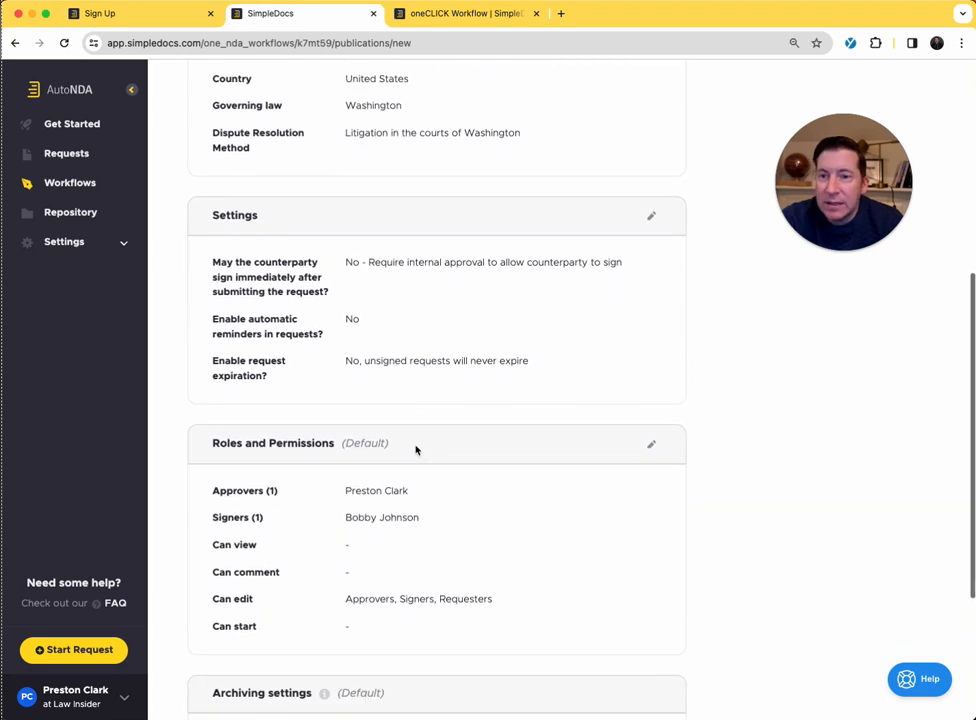
scroll(416, 450, "down", 7)
scroll(416, 450, "up", 2)
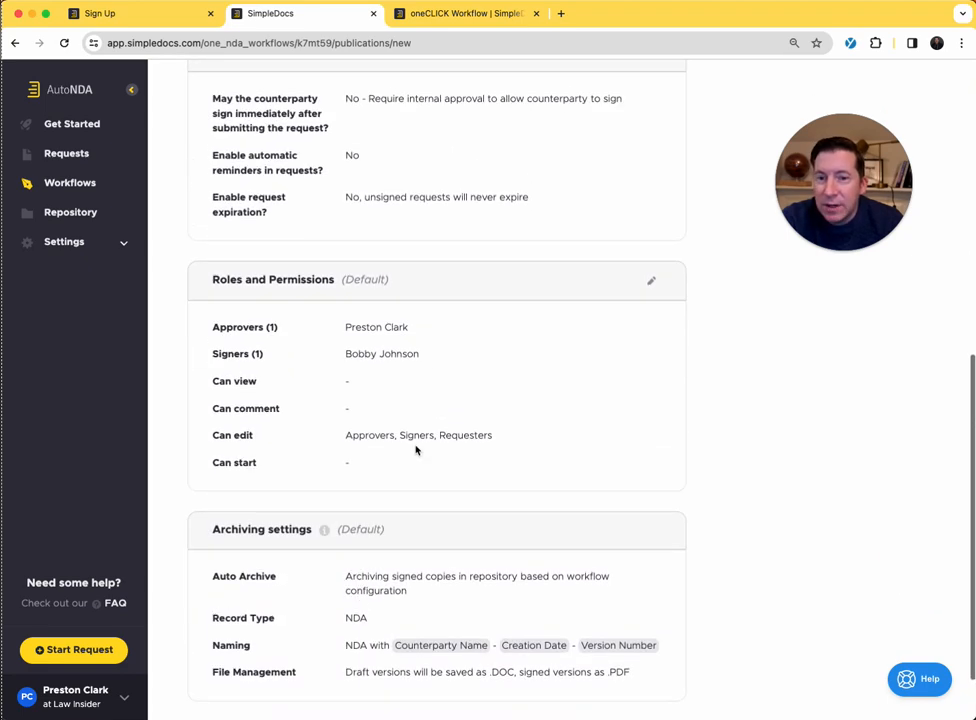
scroll(416, 450, "up", 12)
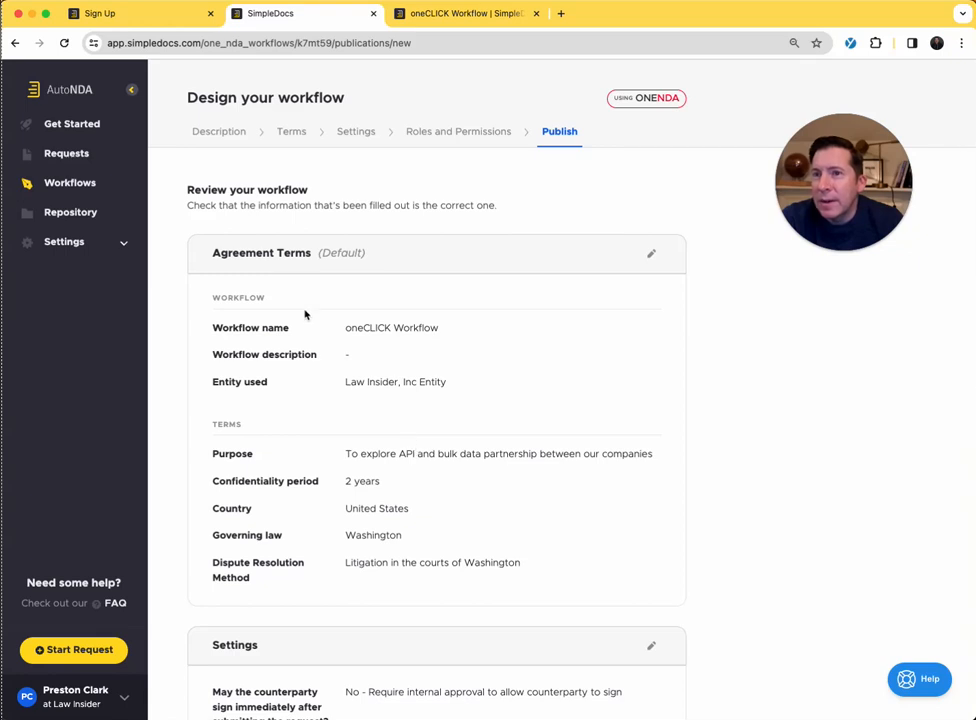
- Look at the company's profile and branding settings
left_click(64, 242)
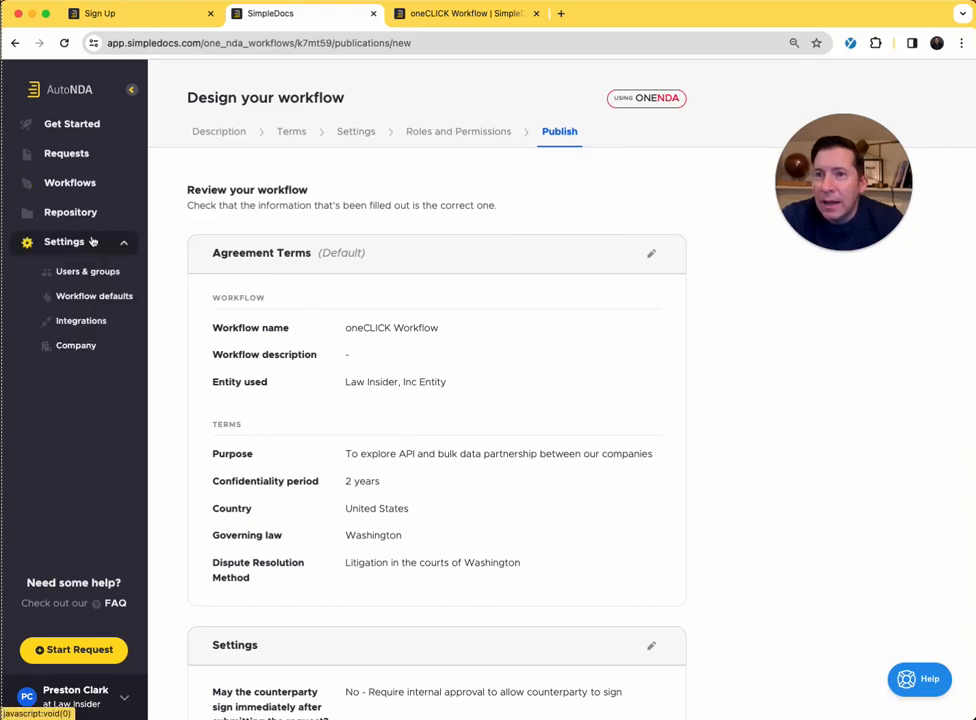
left_click(81, 352)
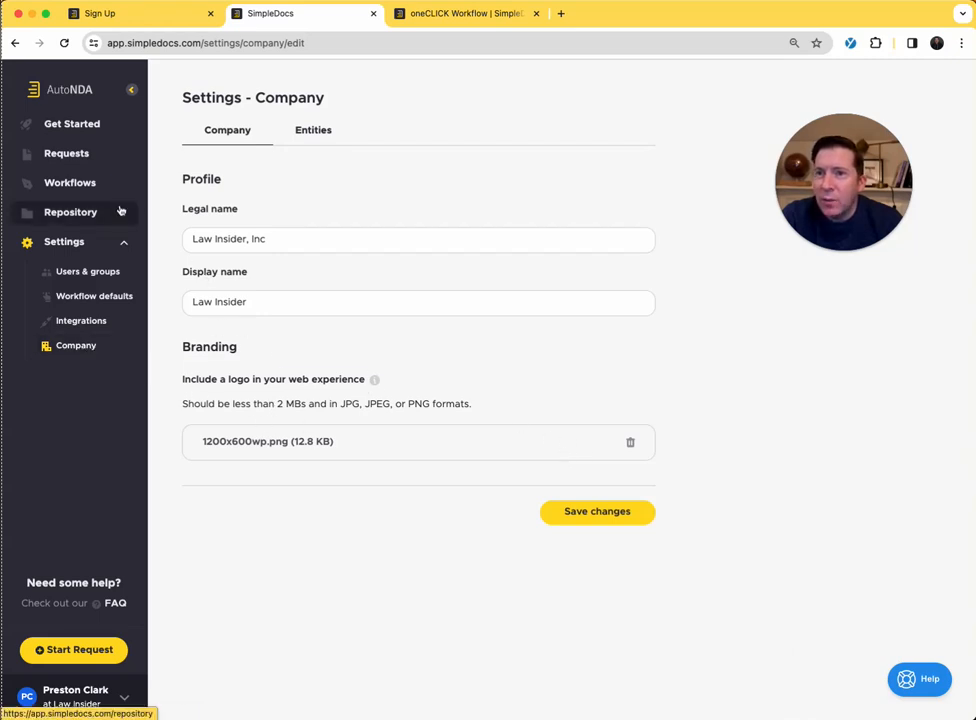
- Copy the oneCLICK Workflow's SimpleForm link for external parties and load it in the browser tab showing the NDA form
left_click(77, 186)
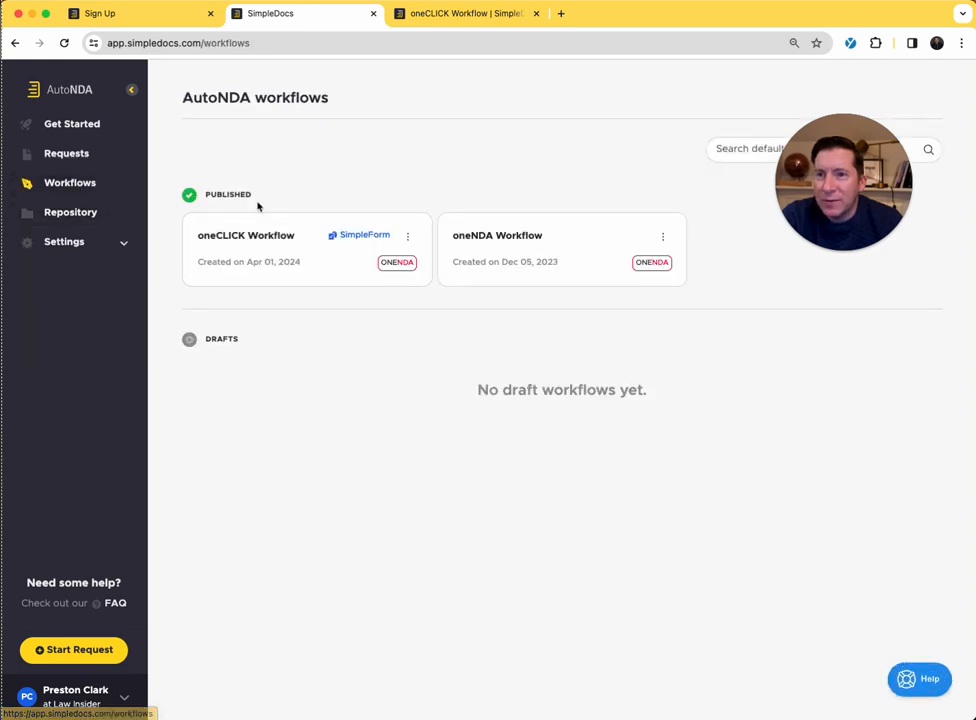
left_click(275, 266)
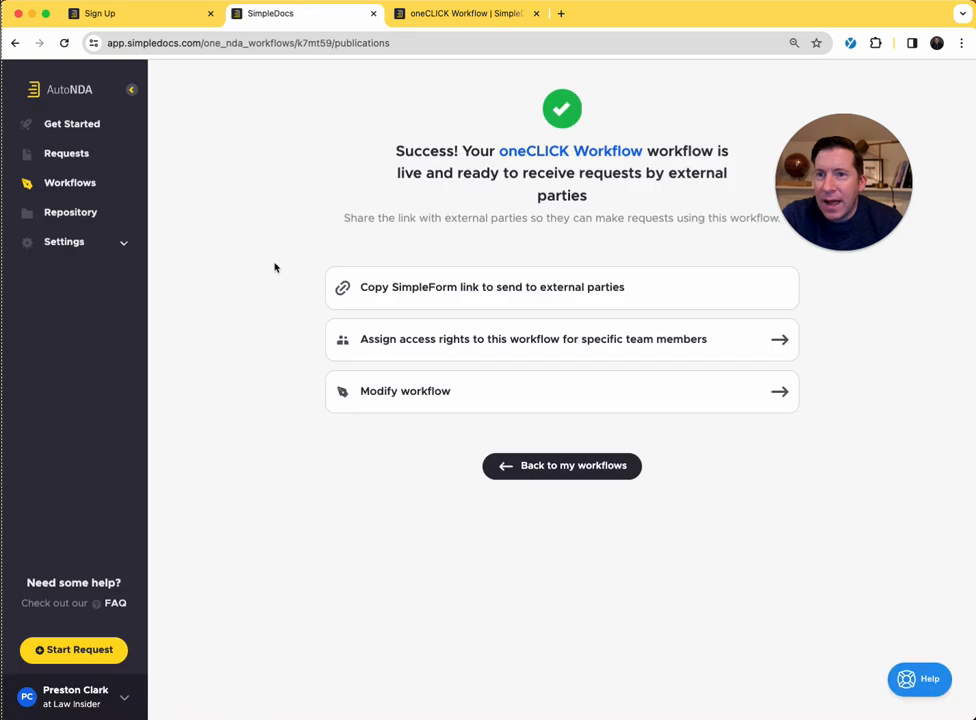
left_click(390, 294)
left_click(436, 14)
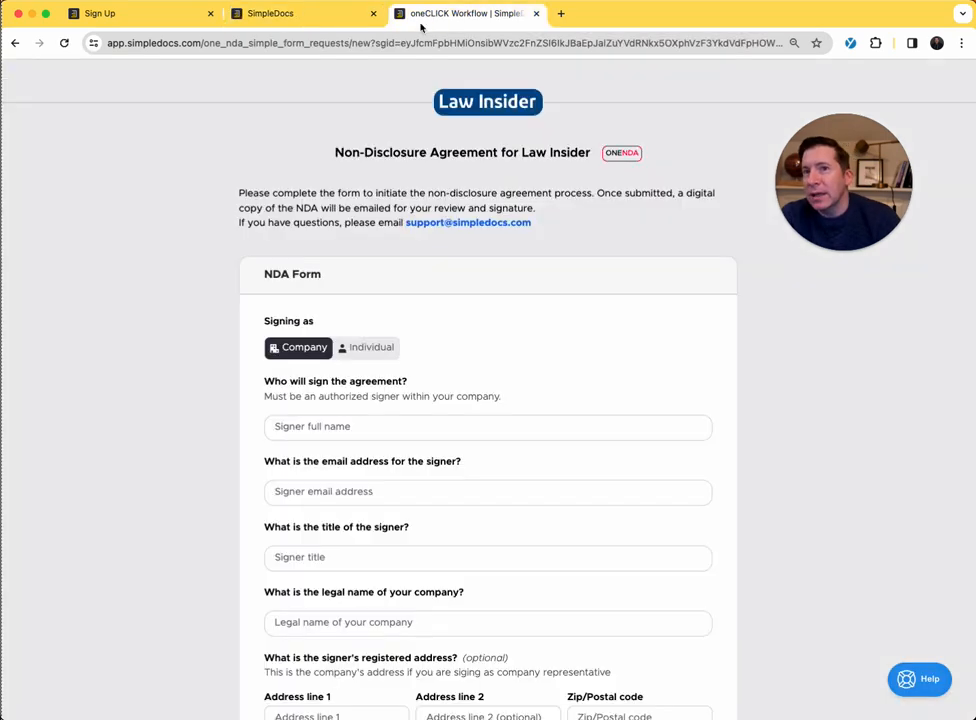
left_click(403, 40)
key("ctrl+v")
key("Return")
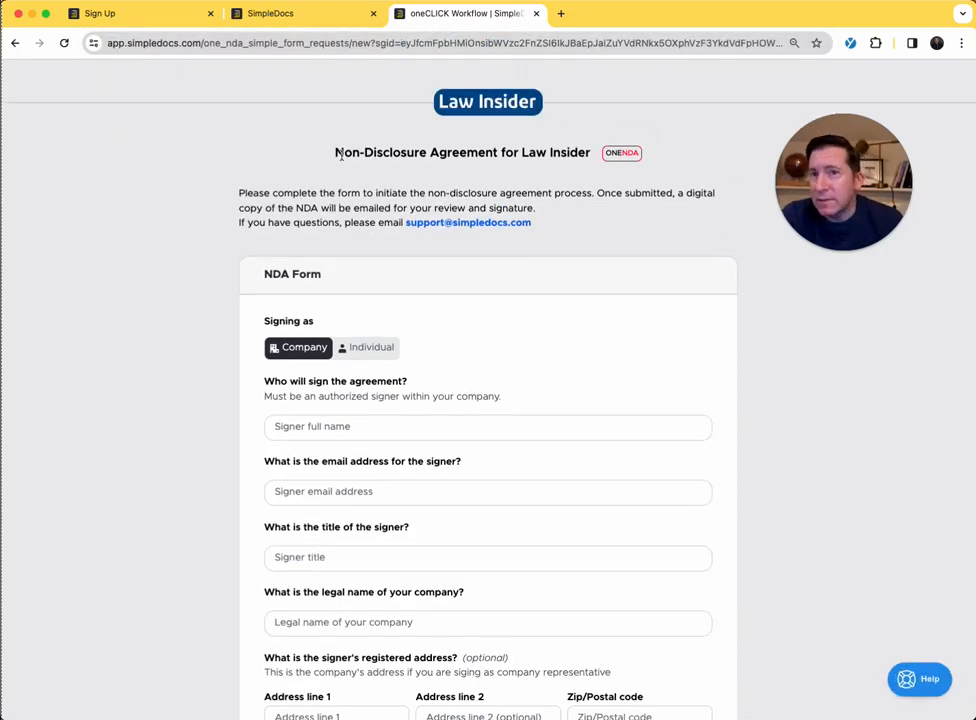
- Look over the NDA form and fill in the signer's full name and email address
scroll(311, 285, "down", 5)
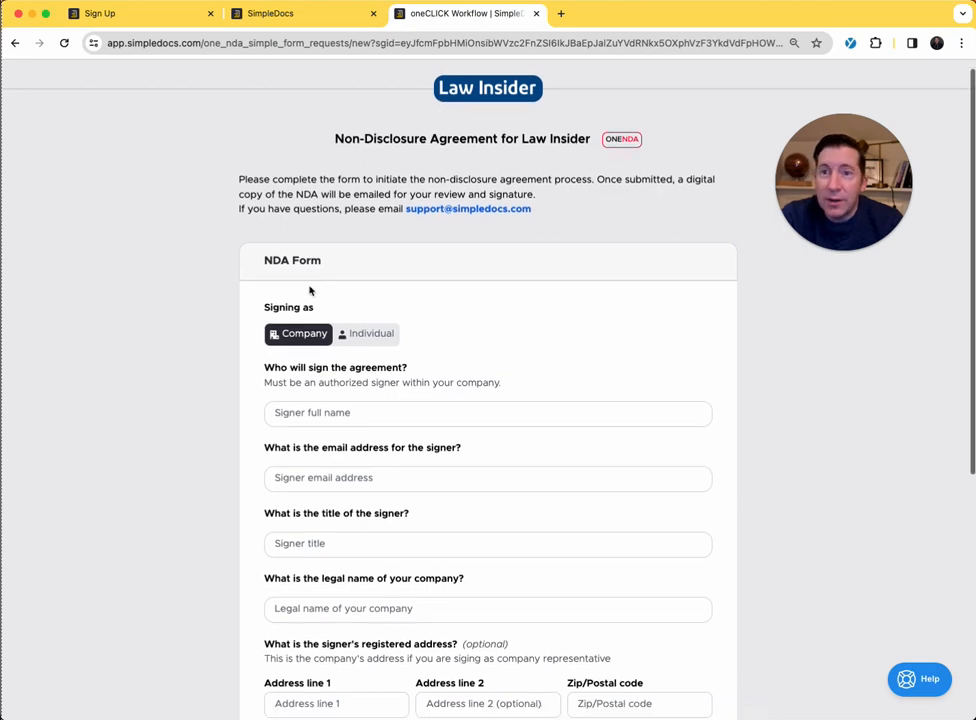
scroll(329, 482, "up", 5)
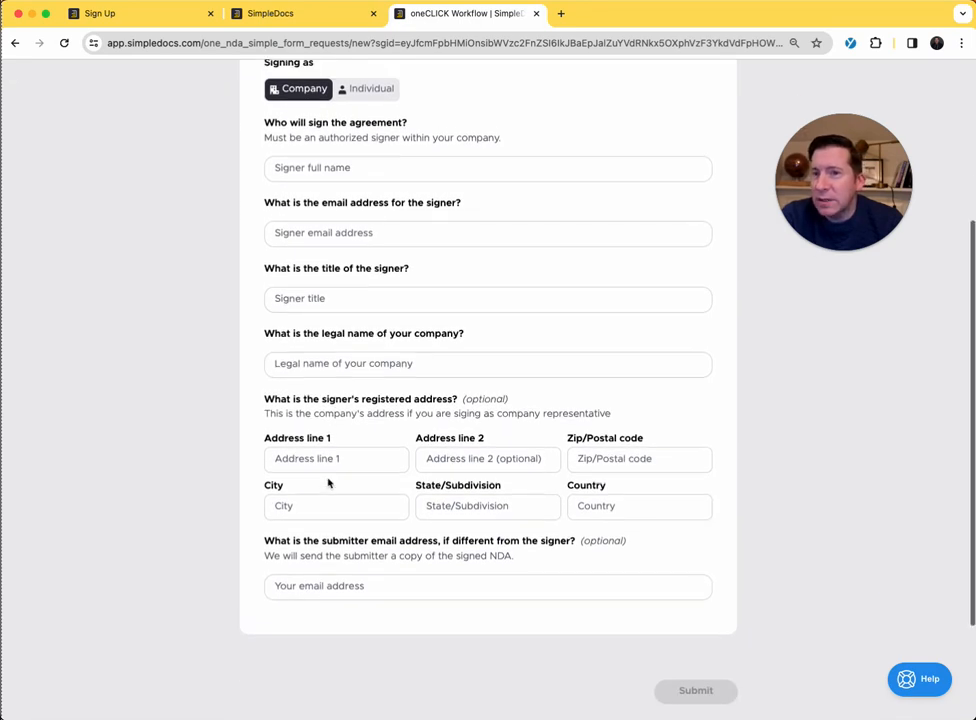
scroll(431, 246, "down", 1)
scroll(325, 443, "down", 7)
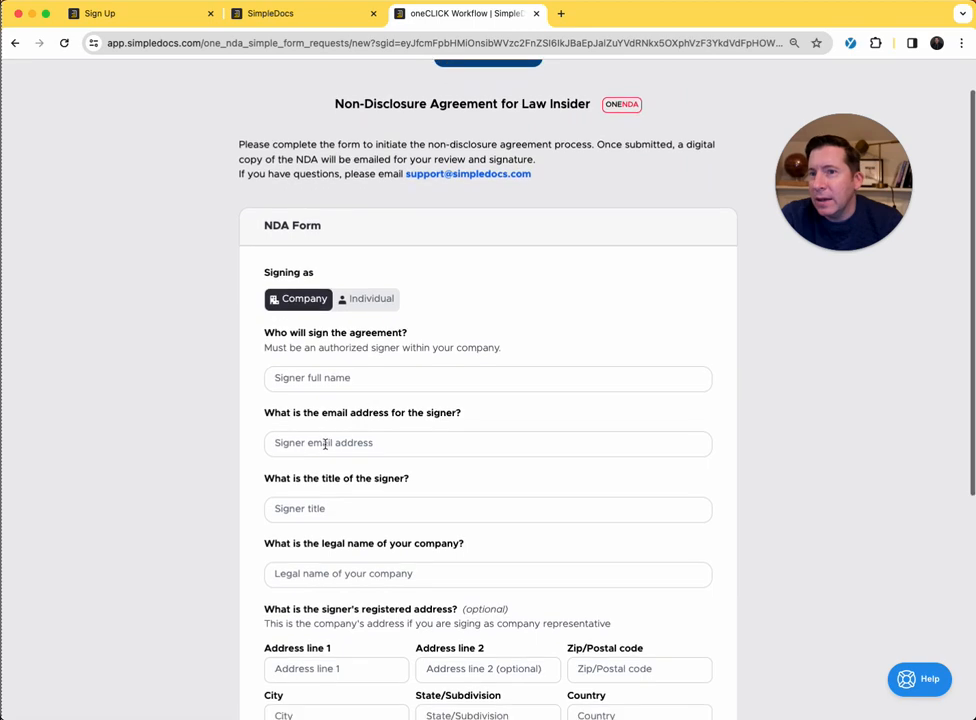
scroll(325, 443, "up", 8)
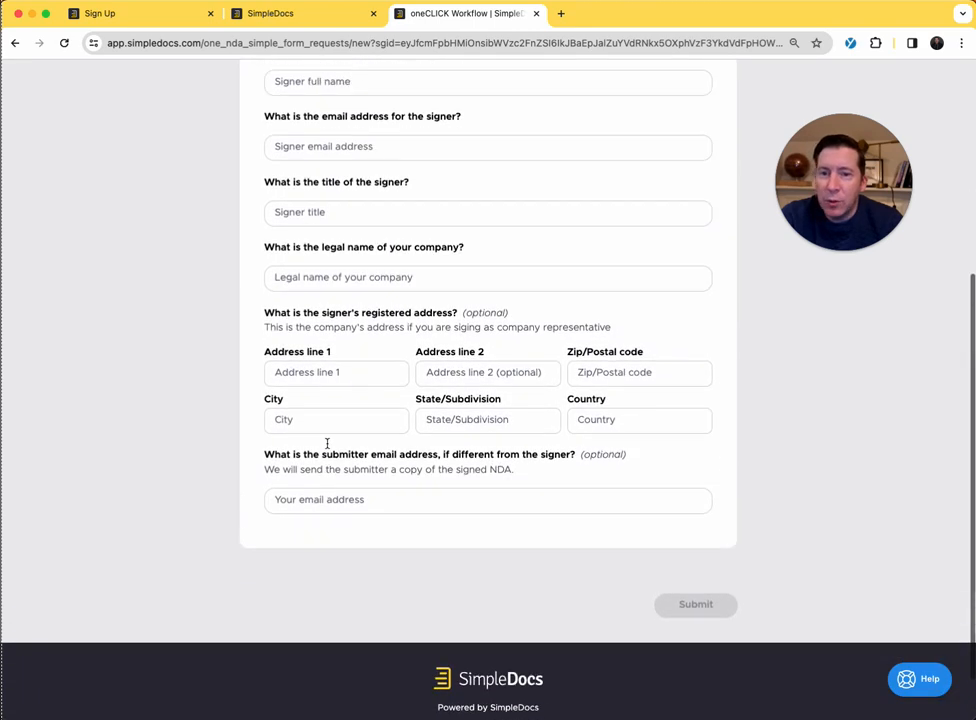
left_click(327, 428)
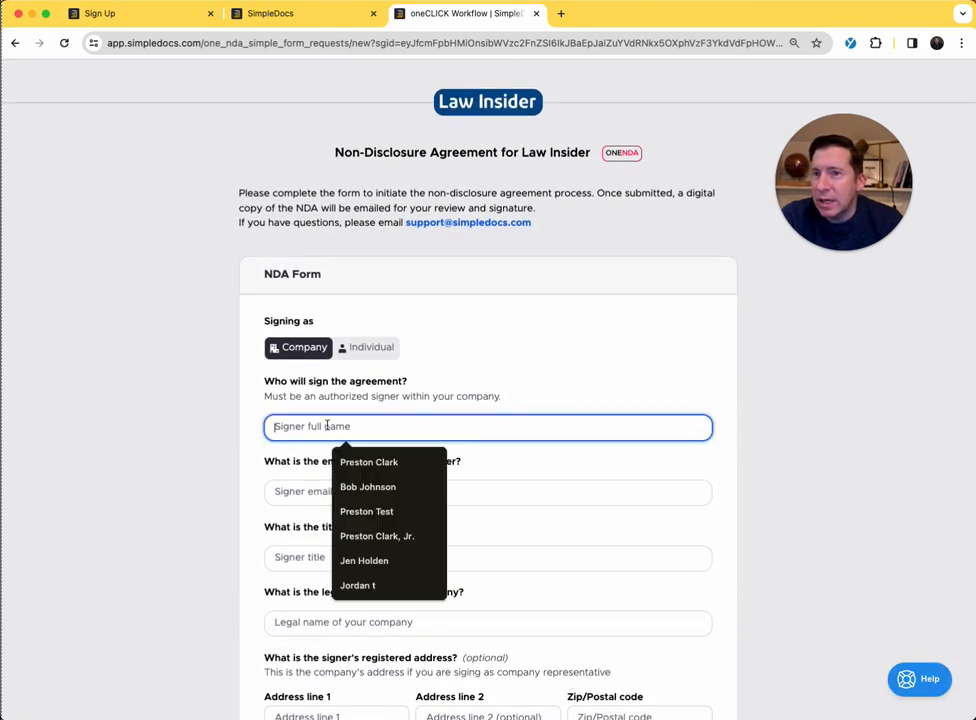
left_click(347, 460)
left_click(280, 491)
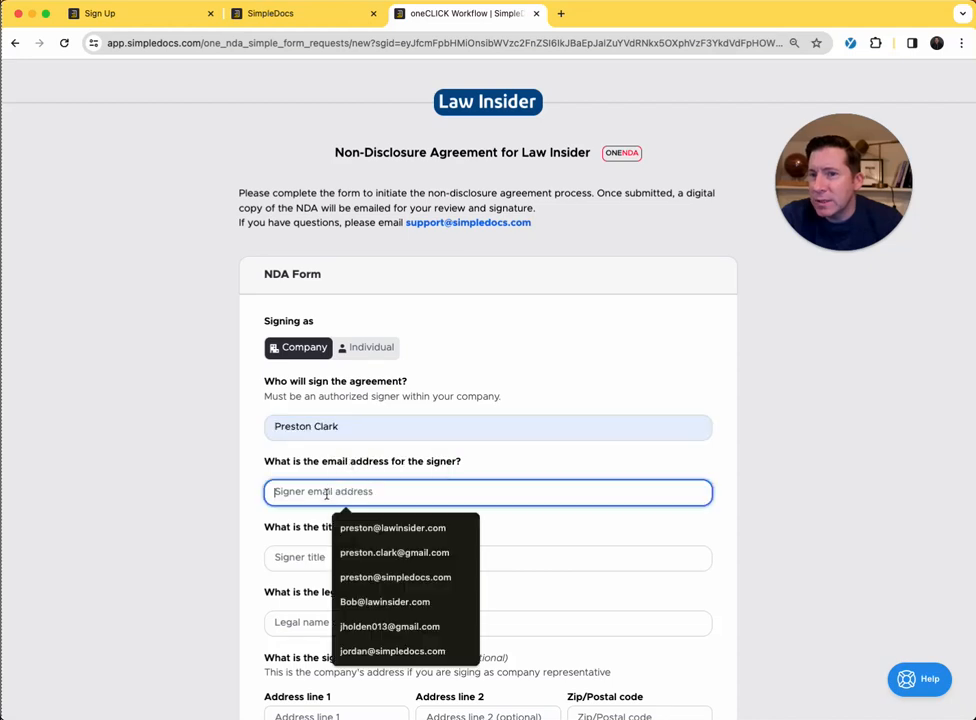
left_click(335, 523)
- Set the signer's title to CEO and the company's legal name to Law Insider
left_click(332, 556)
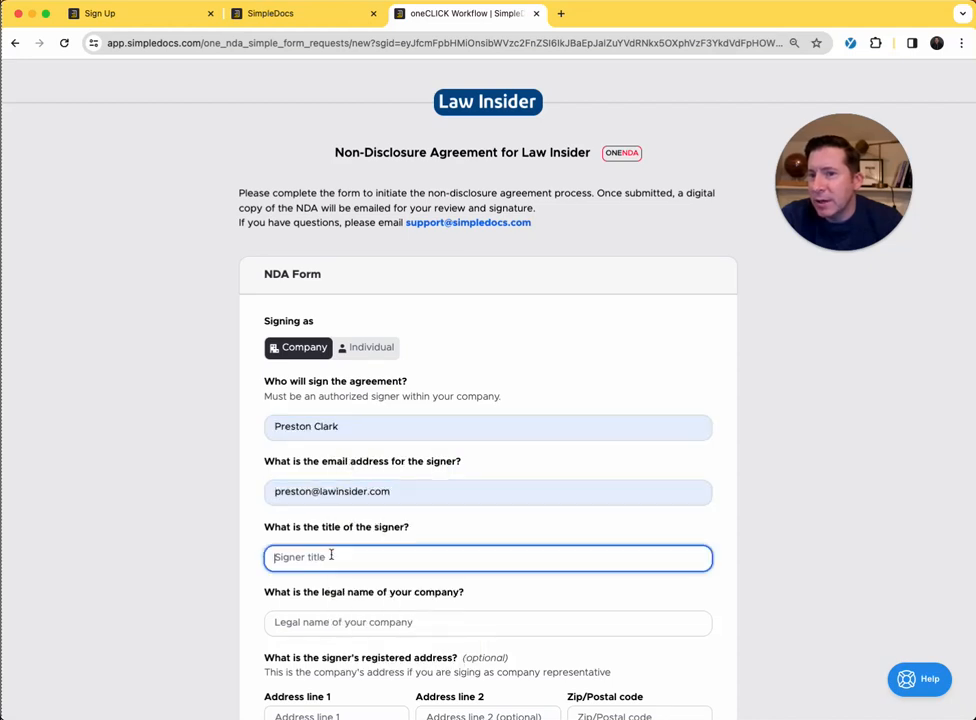
type("CEO")
scroll(314, 470, "down", 3)
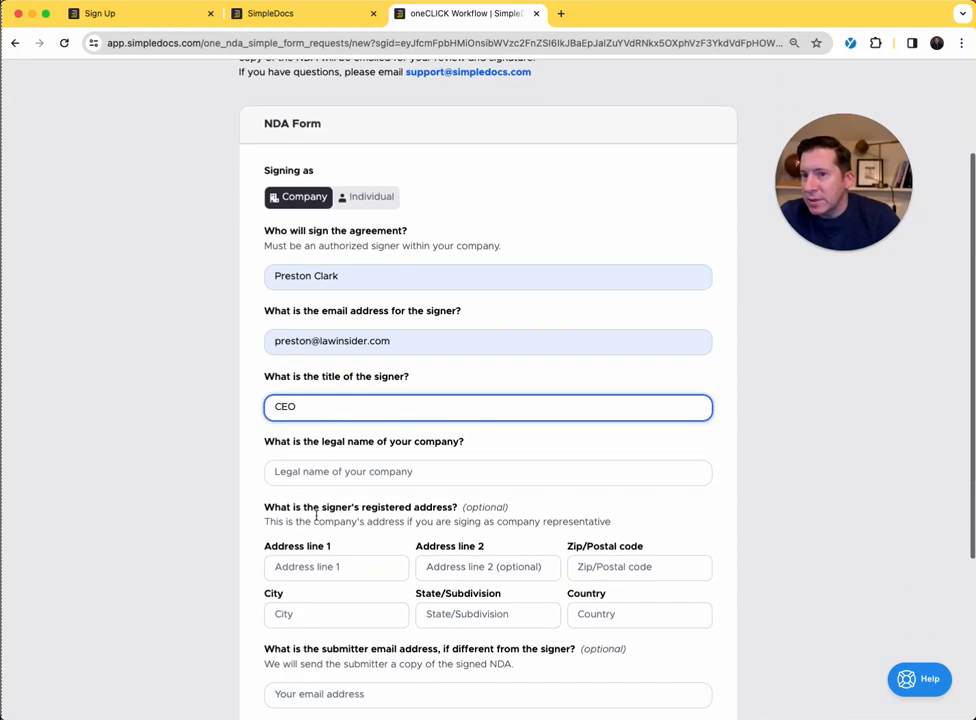
left_click(314, 470)
left_click(361, 531)
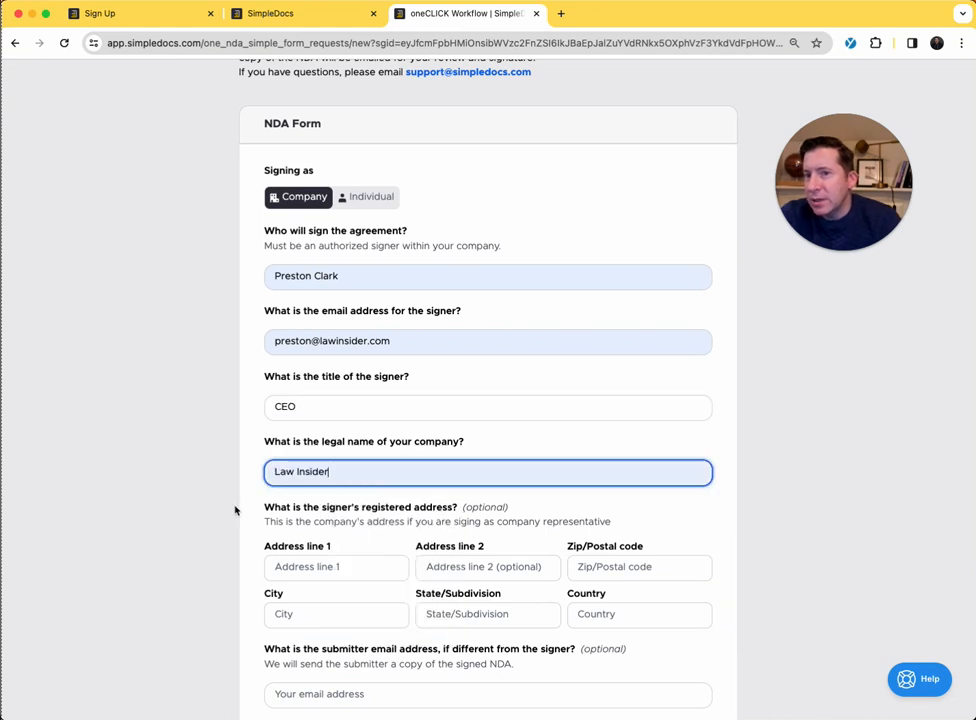
- Enter the submitter's email address and submit the NDA form
scroll(318, 470, "down", 2)
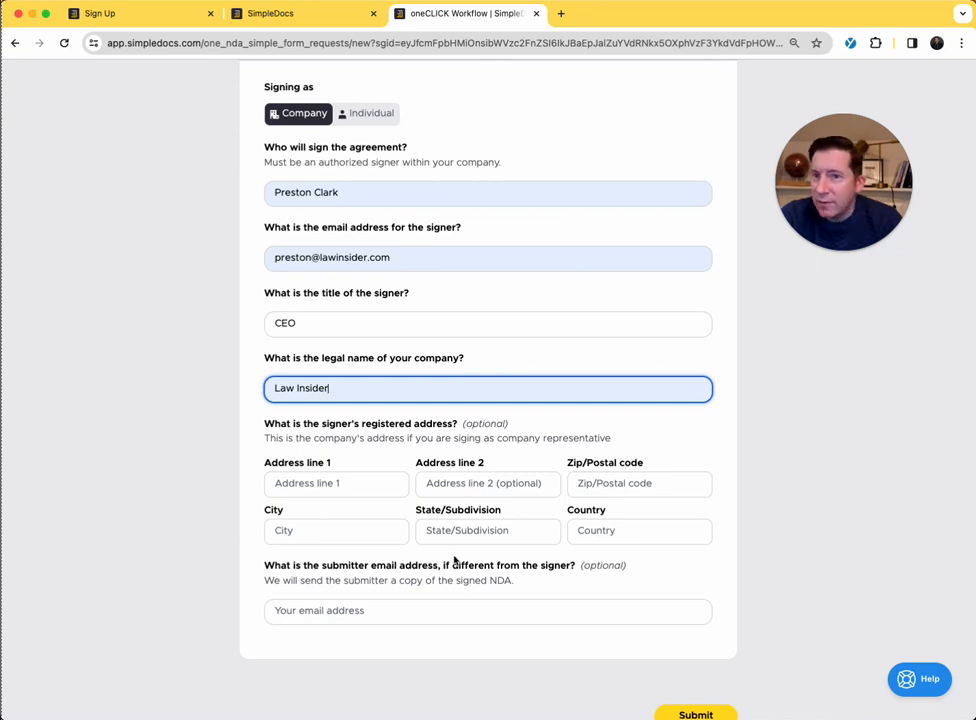
left_click(379, 606)
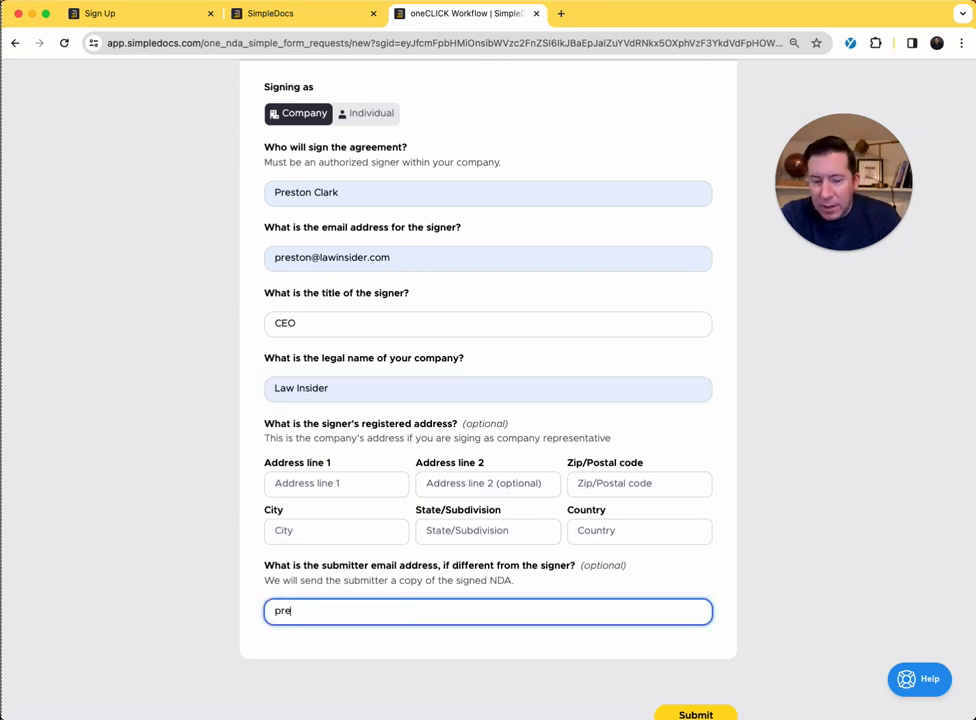
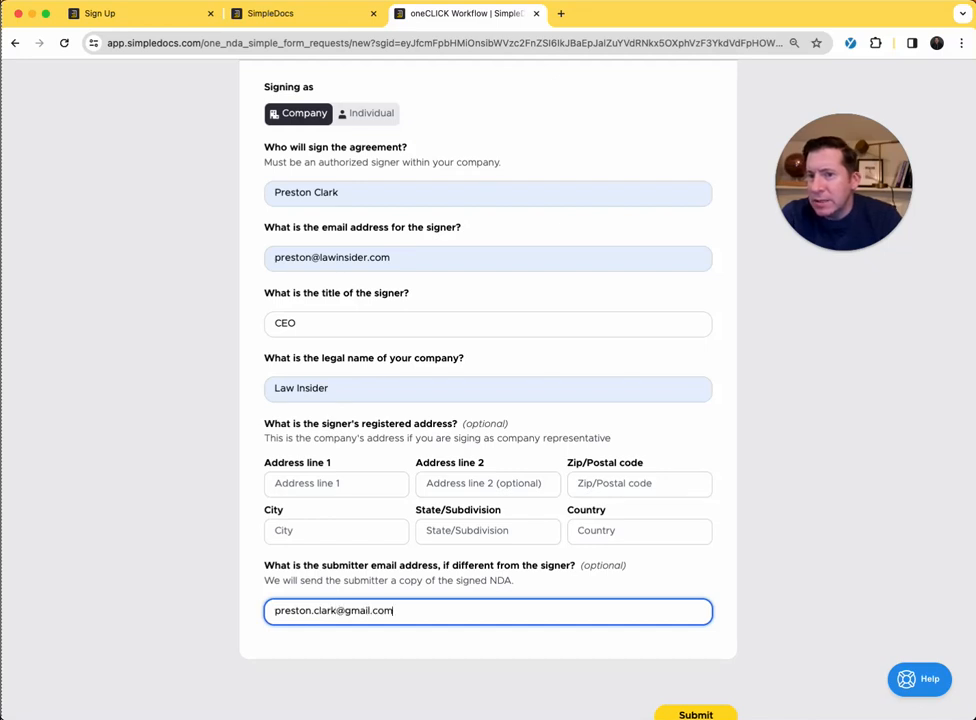
scroll(529, 658, "down", 2)
left_click(696, 626)
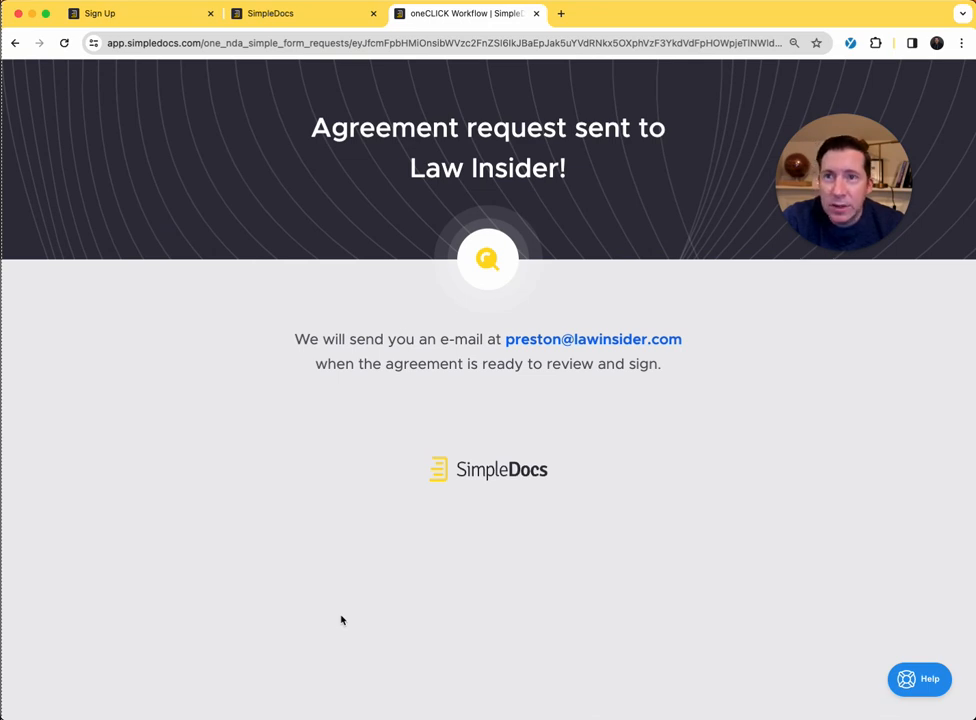
- Back in the AutoNDA workspace, review the e-signature integrations and the connection overview for adding a new DocuSign account, then leave without connecting
left_click(316, 17)
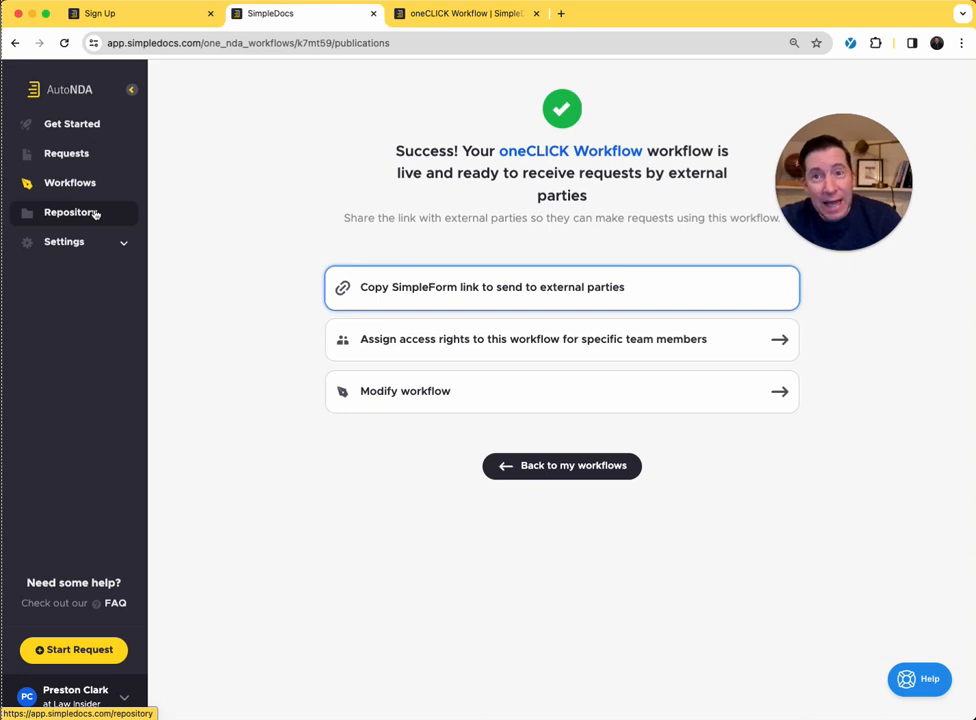
left_click(96, 242)
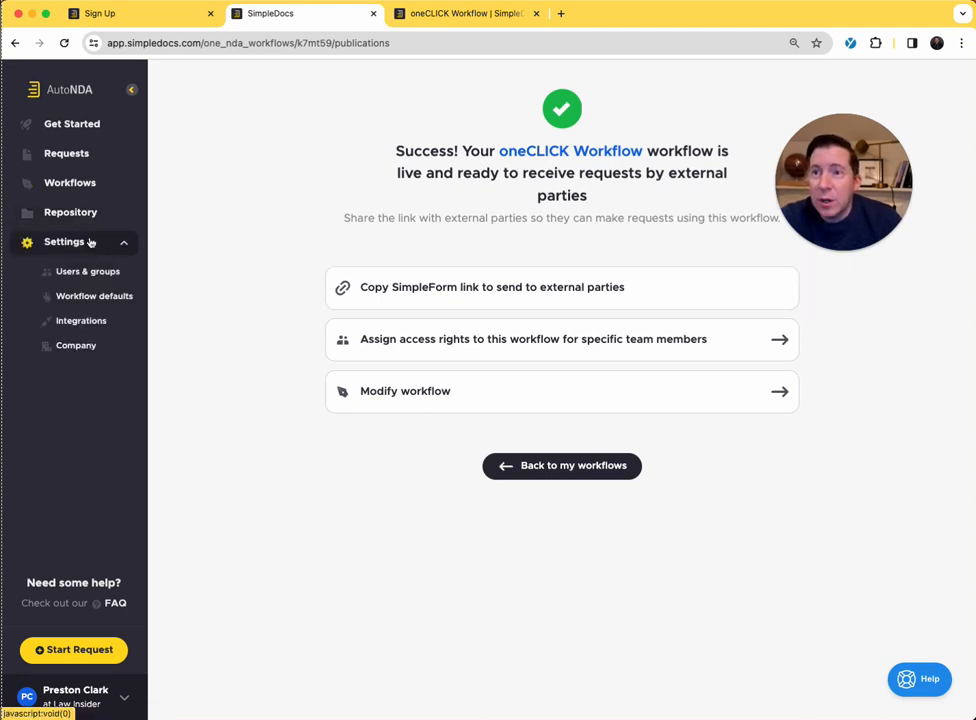
left_click(84, 318)
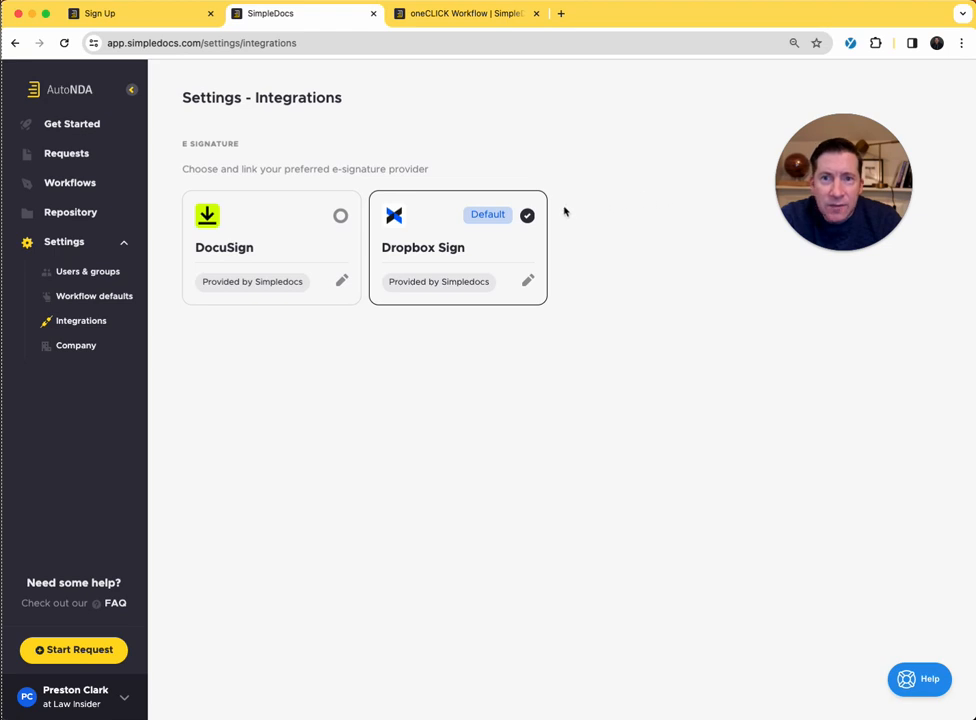
left_click(341, 286)
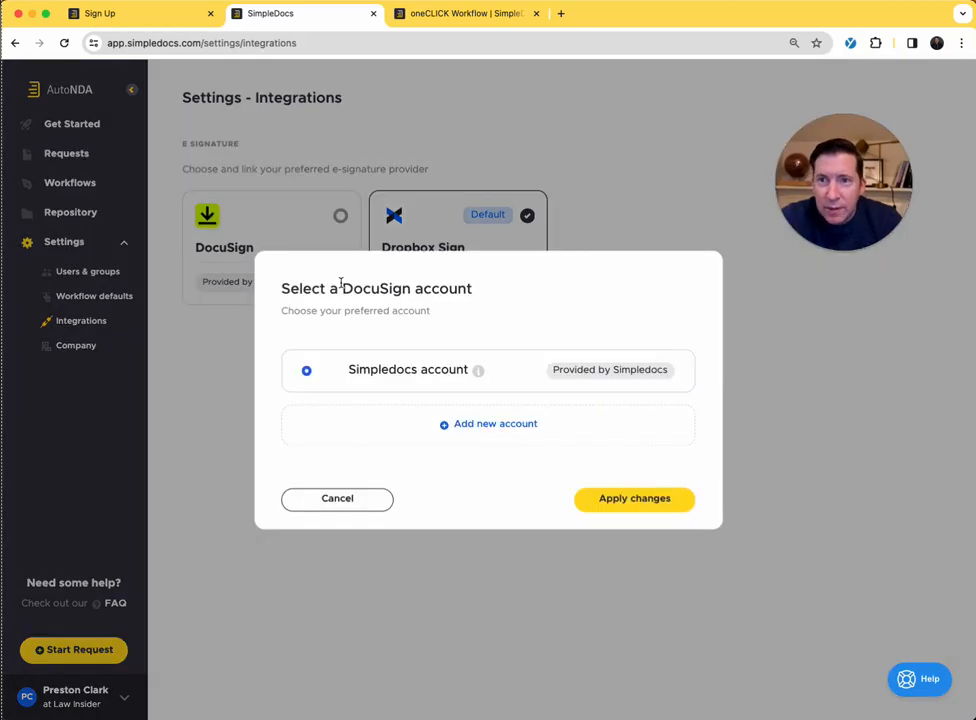
left_click(511, 428)
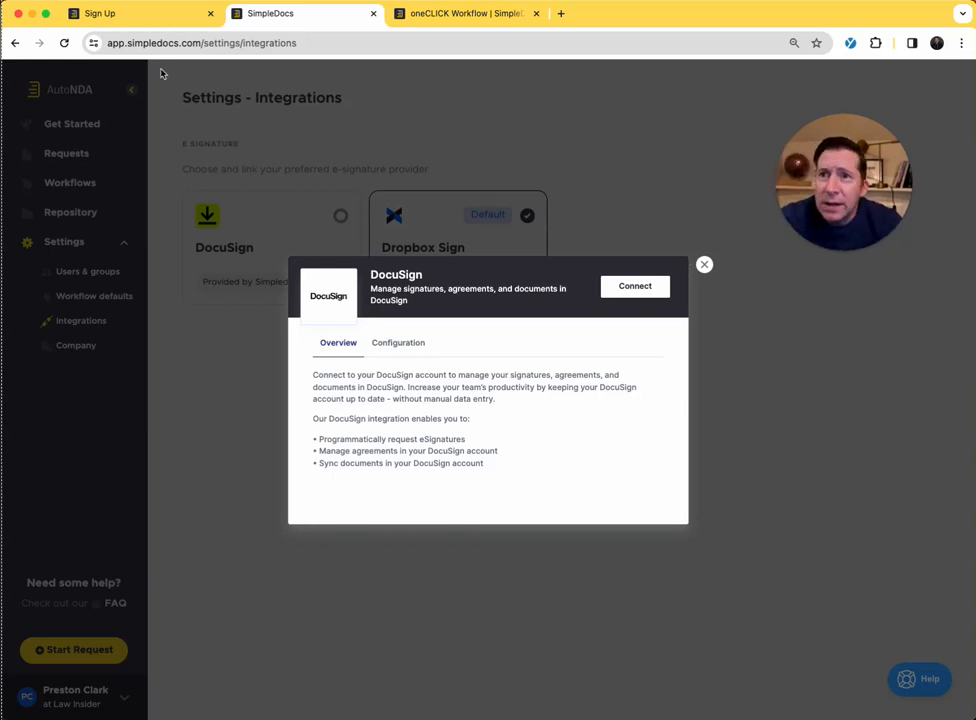
left_click(15, 43)
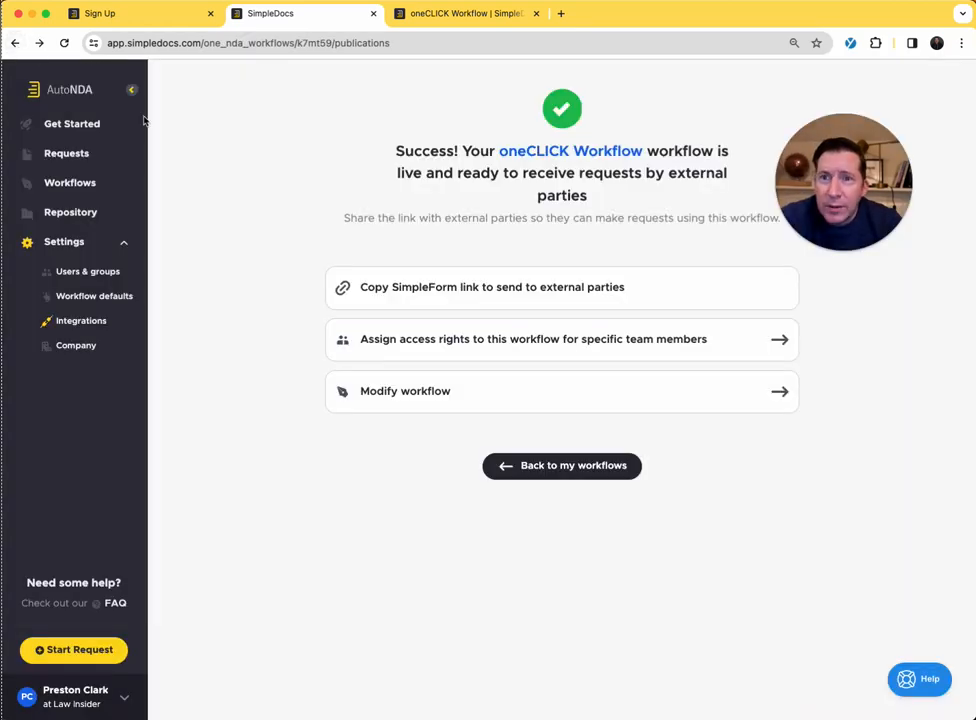
- Examine the signed NDA dated 14-Mar-2024 in the repository, including its counterparty information and participants
left_click(86, 212)
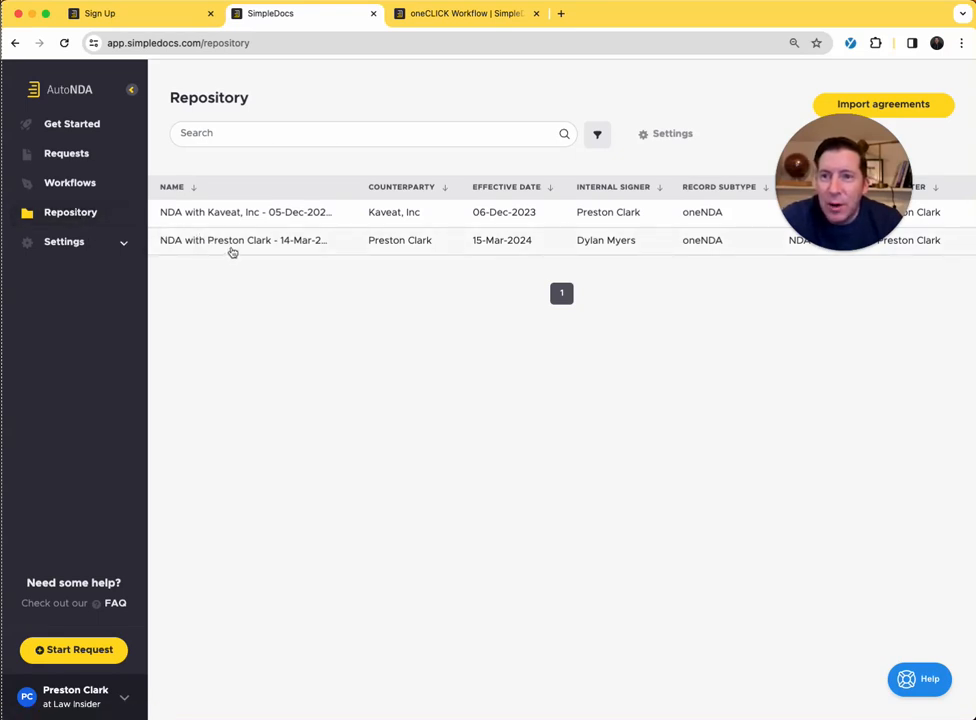
left_click(231, 252)
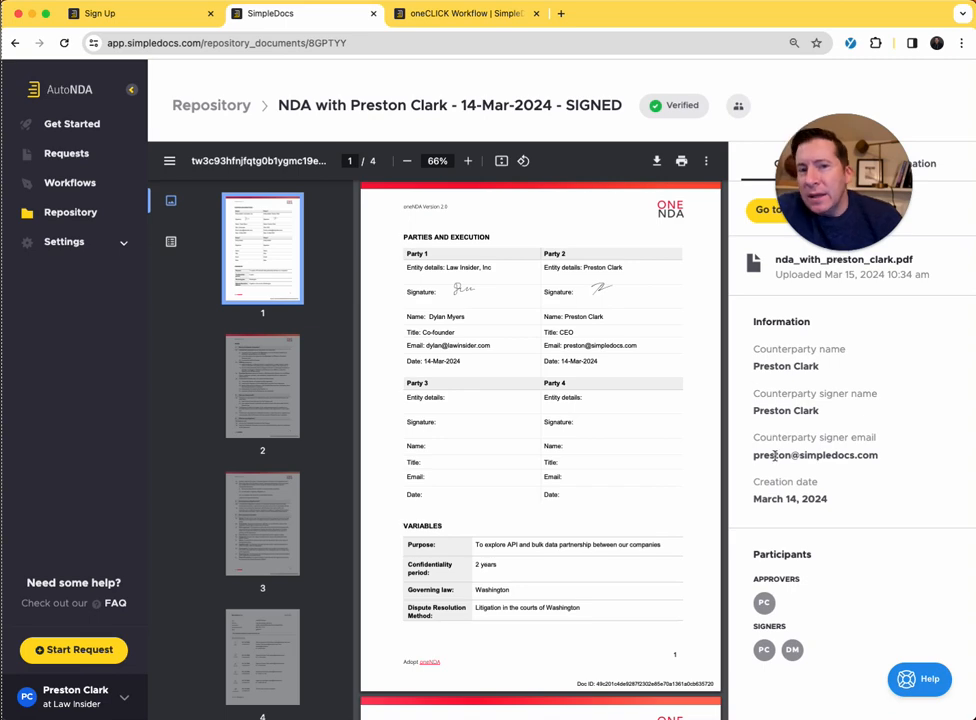
scroll(650, 380, "down", 3)
scroll(641, 357, "up", 5)
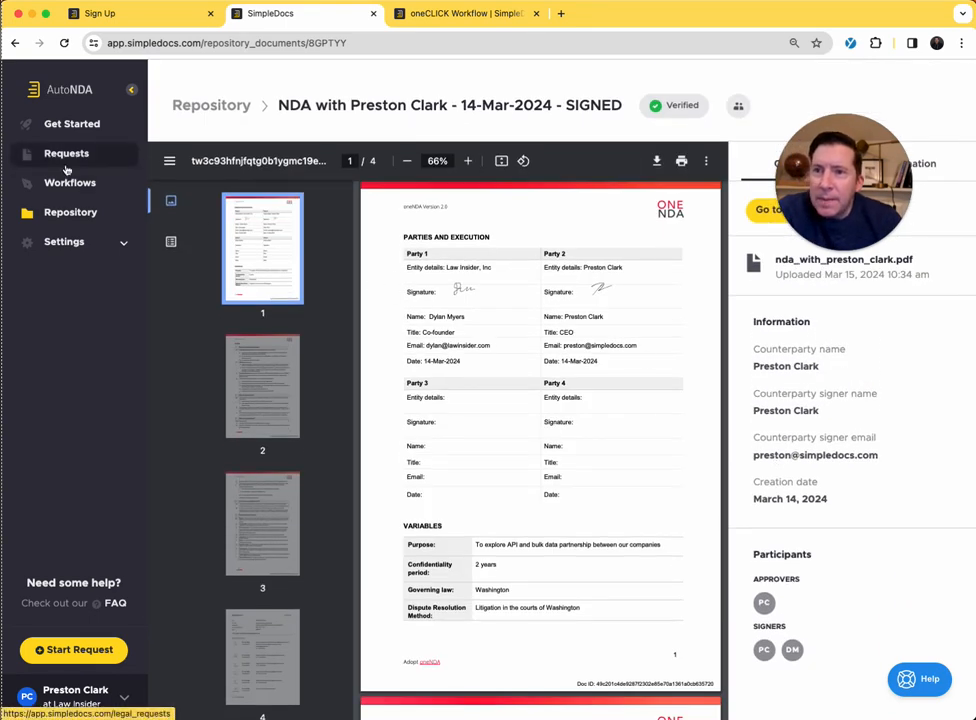
- Check the repository's table column settings without applying changes, and view the list of requests requiring action
left_click(72, 212)
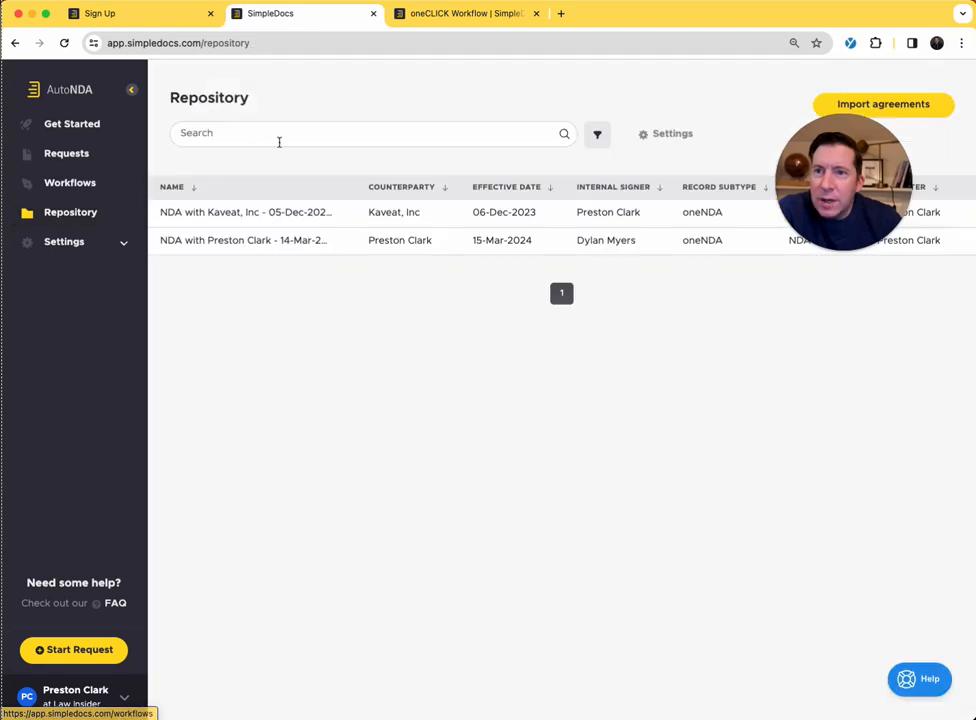
left_click(292, 139)
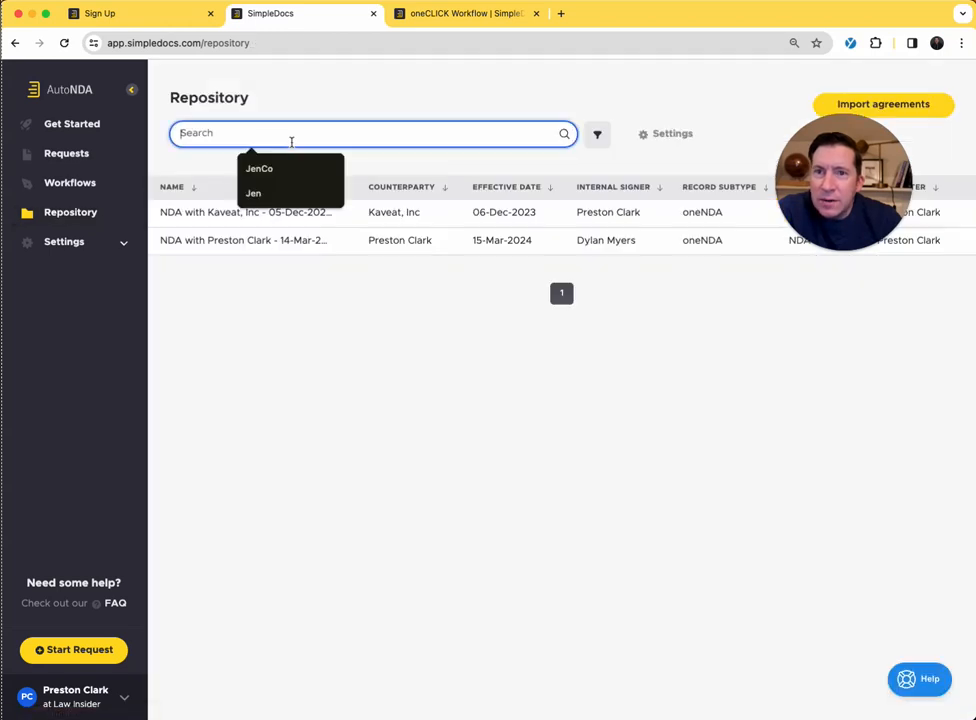
left_click(645, 134)
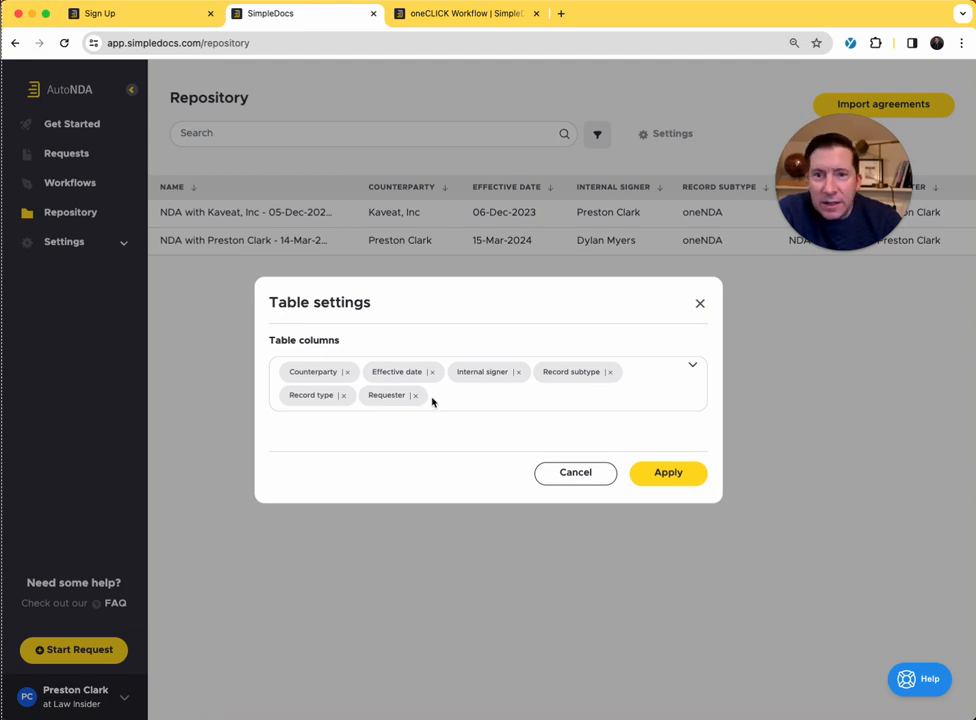
left_click(569, 473)
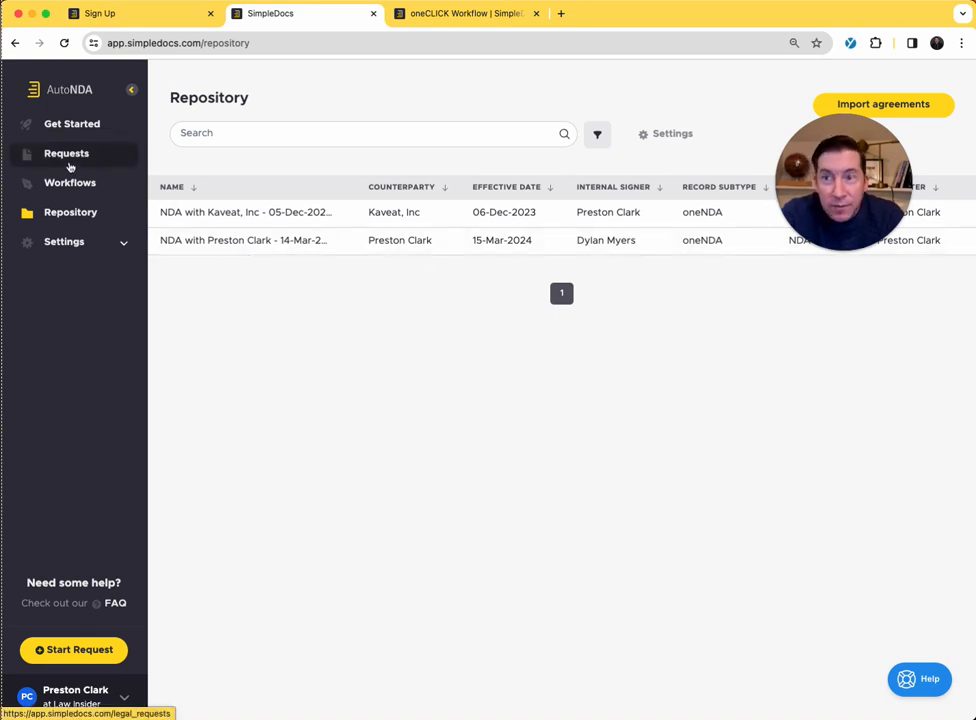
left_click(70, 165)
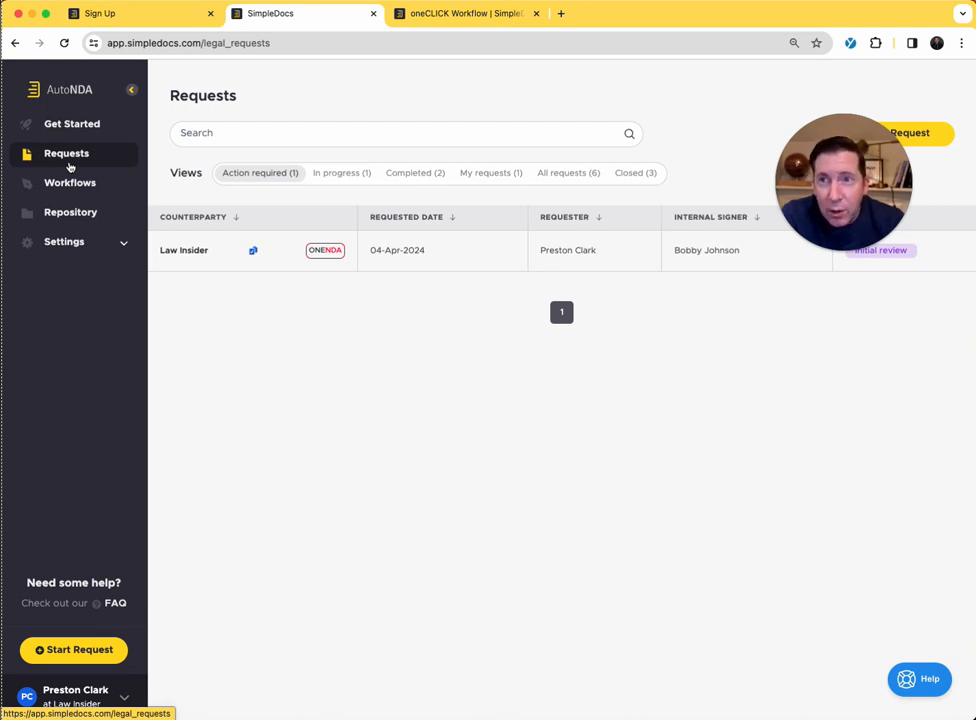
- Load the simpledocs.com website in the browser tab holding the submitted form and browse the blog posts in its resources
left_click(410, 42)
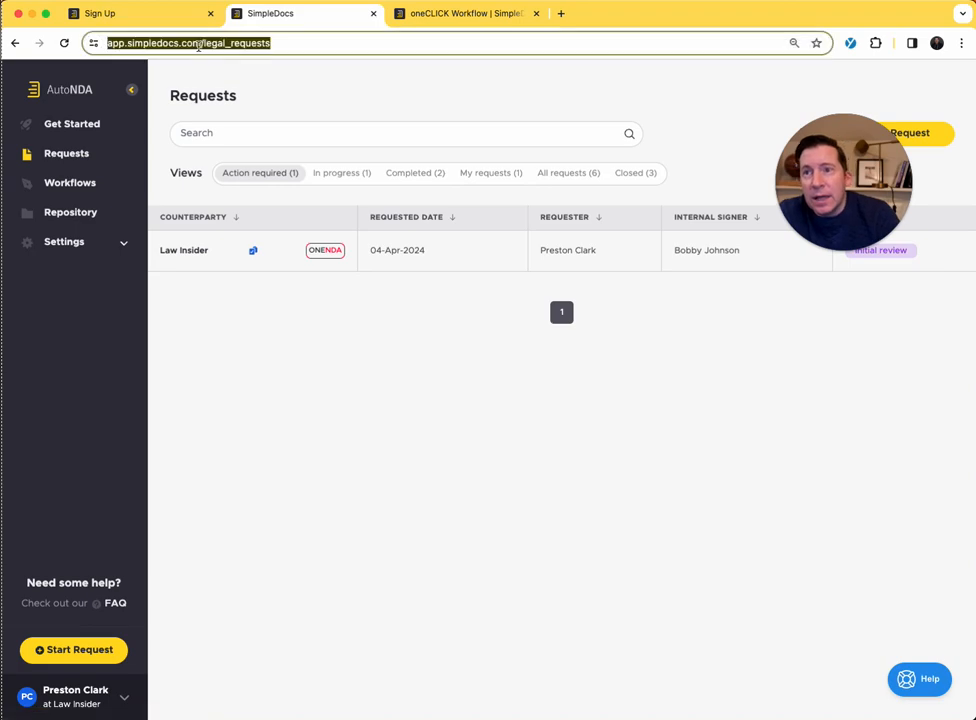
left_click(455, 14)
left_click(421, 42)
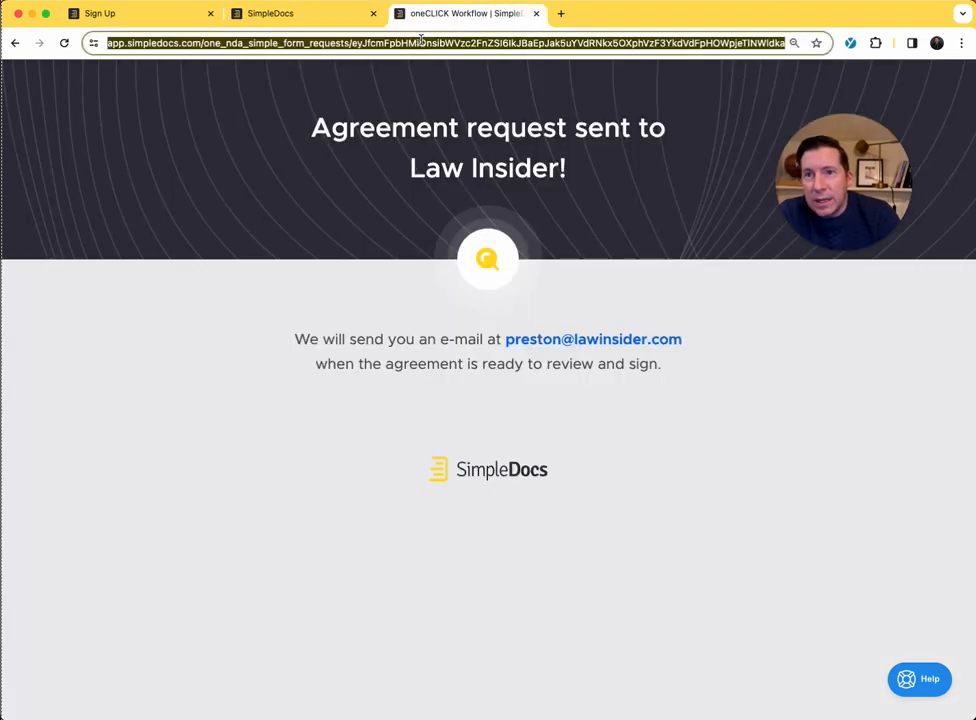
type("sim")
key("Return")
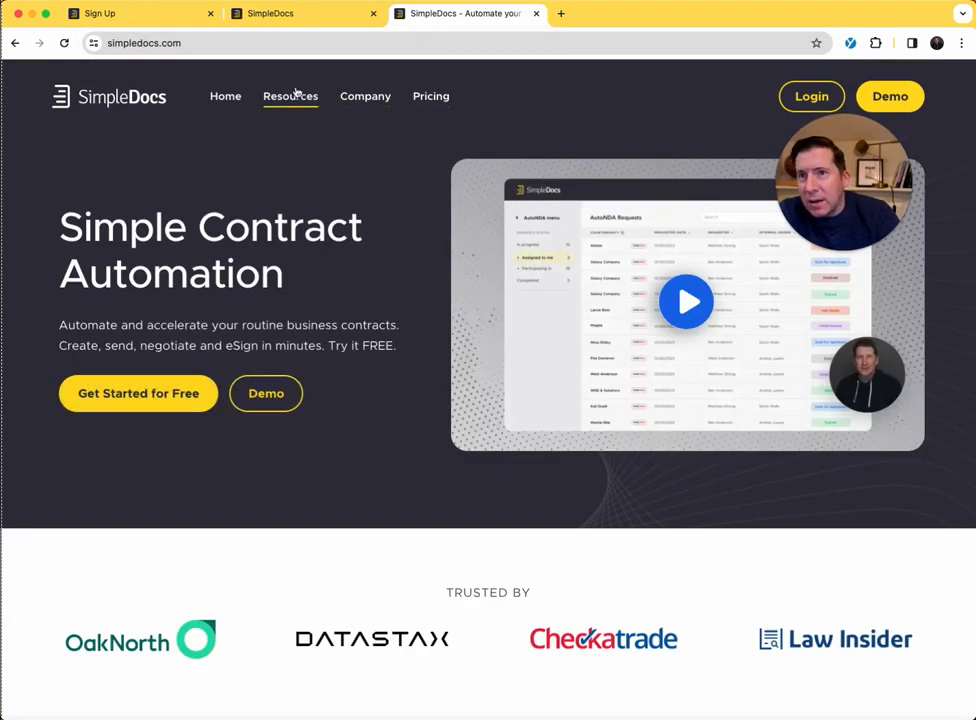
left_click(294, 95)
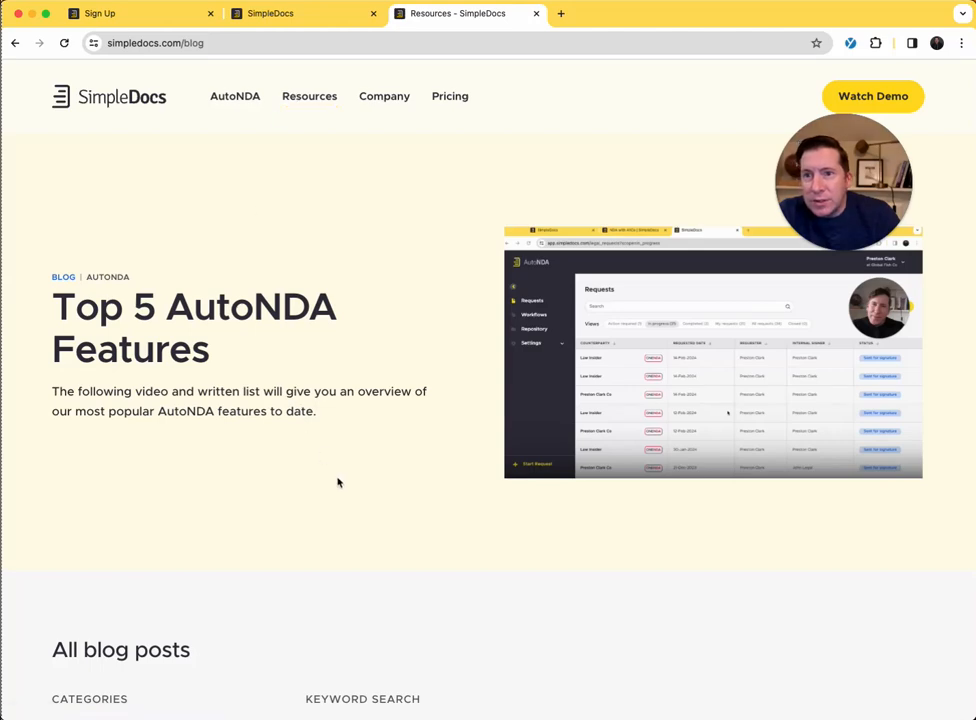
scroll(337, 483, "down", 10)
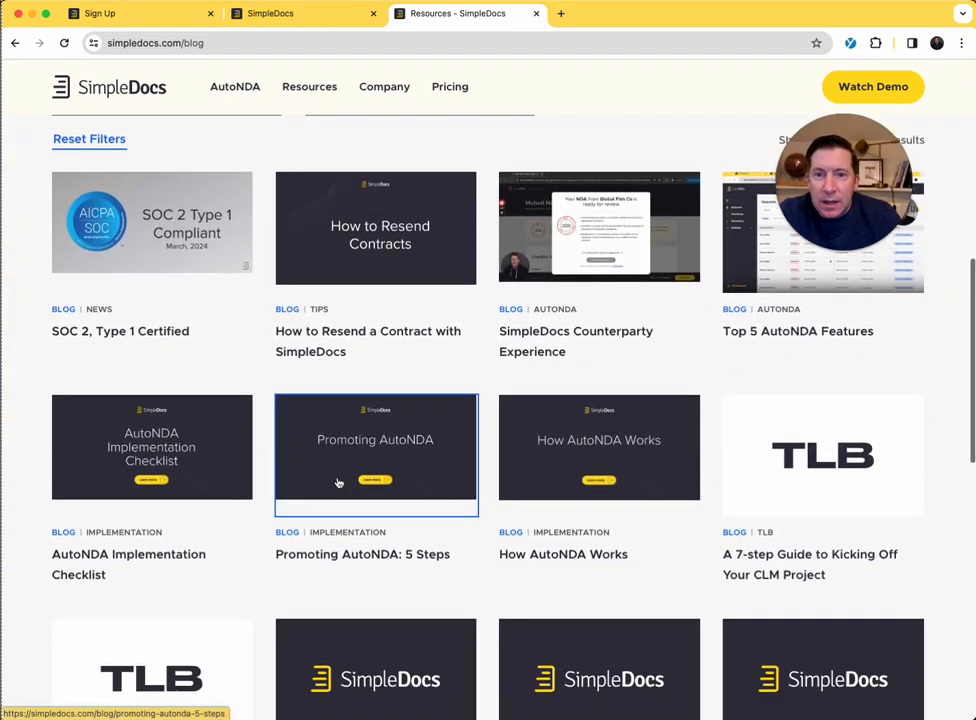
scroll(337, 483, "up", 12)
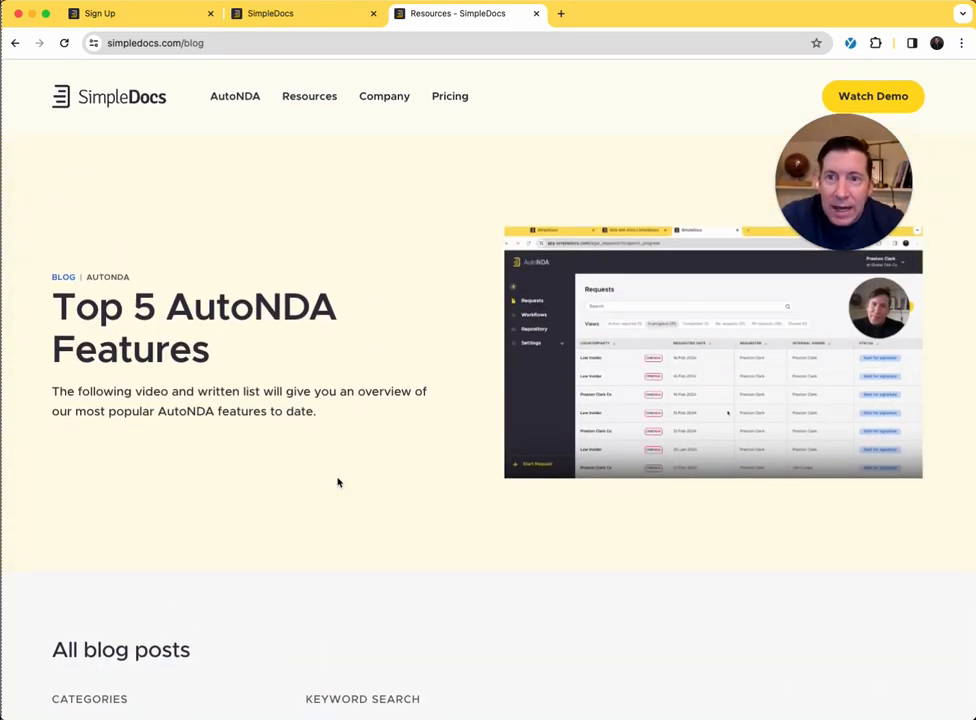